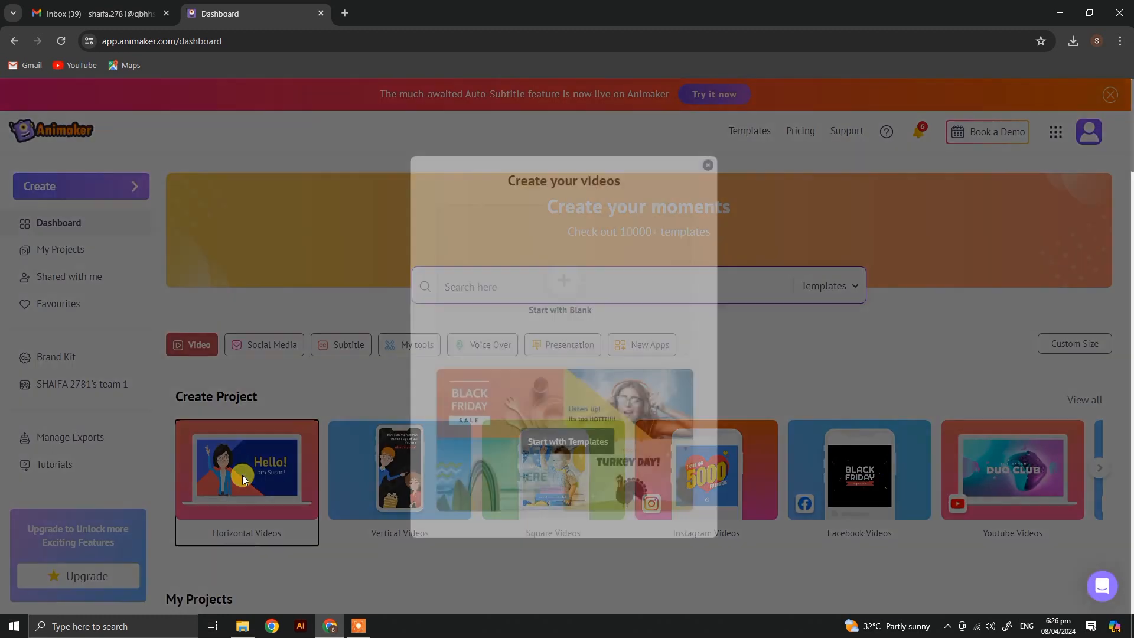
Step: Start a new horizontal video project from a blank canvas
{"action": "left_click", "coordinate": [560, 298]}
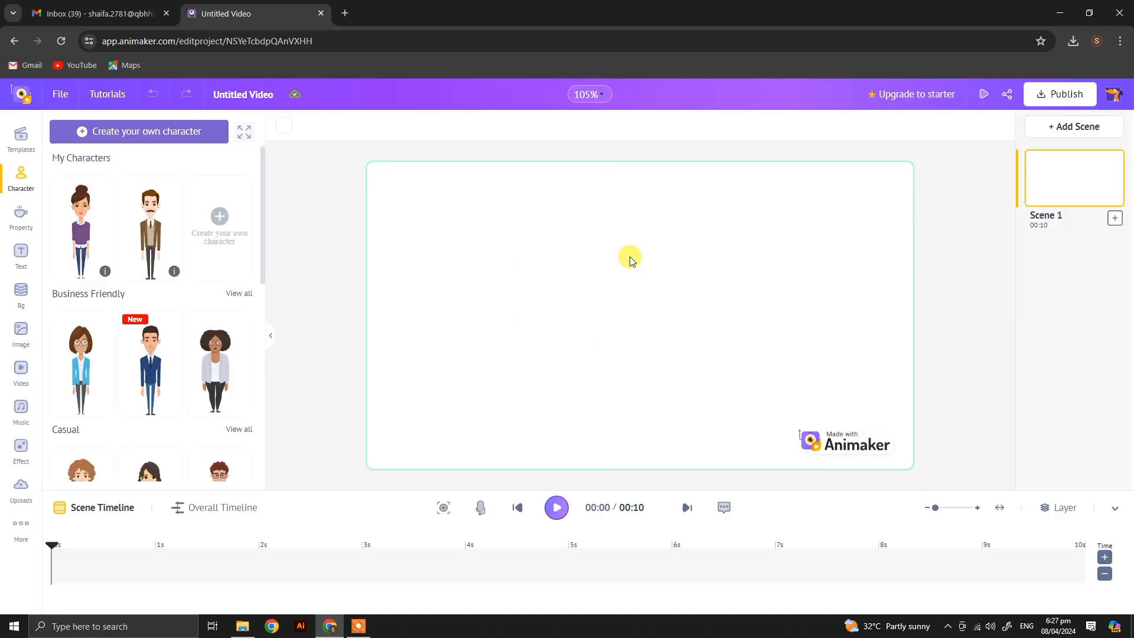
Step: Try cyan and dark navy as the scene's background color, and delete all background colors
{"action": "left_click", "coordinate": [630, 260]}
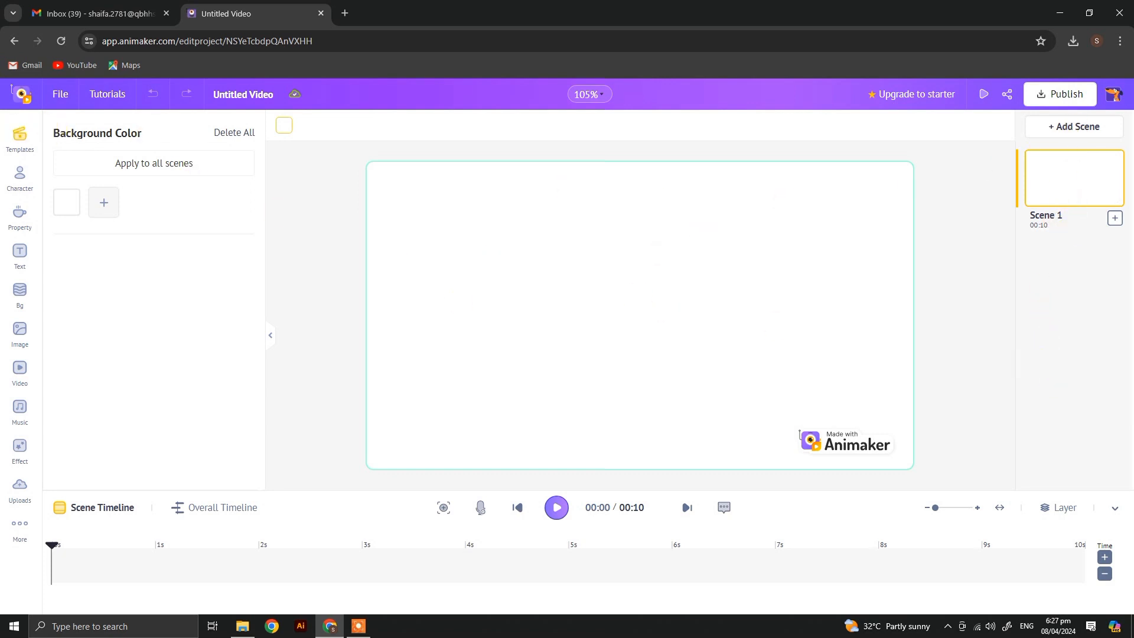
{"action": "left_click", "coordinate": [69, 213]}
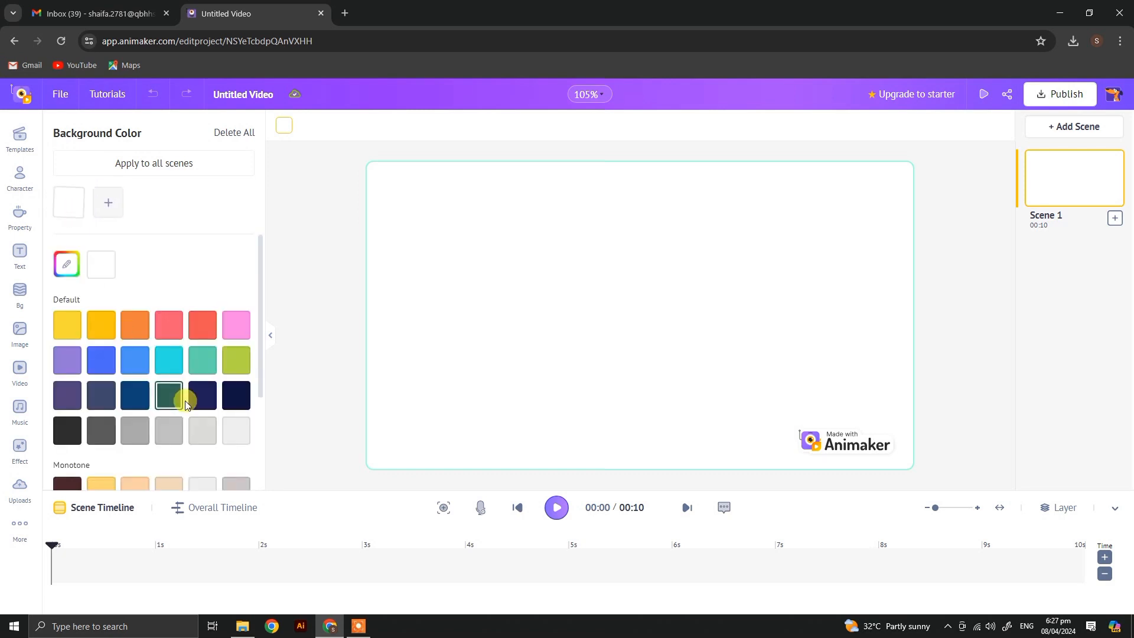
{"action": "left_click", "coordinate": [166, 365]}
{"action": "left_click", "coordinate": [200, 394]}
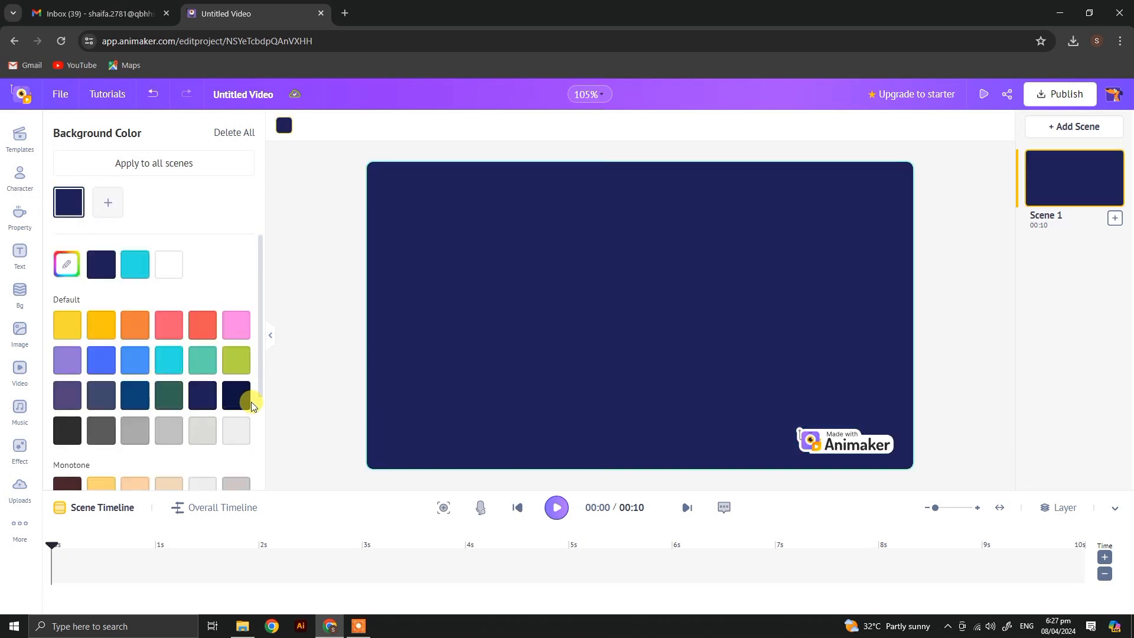
{"action": "left_click", "coordinate": [230, 140]}
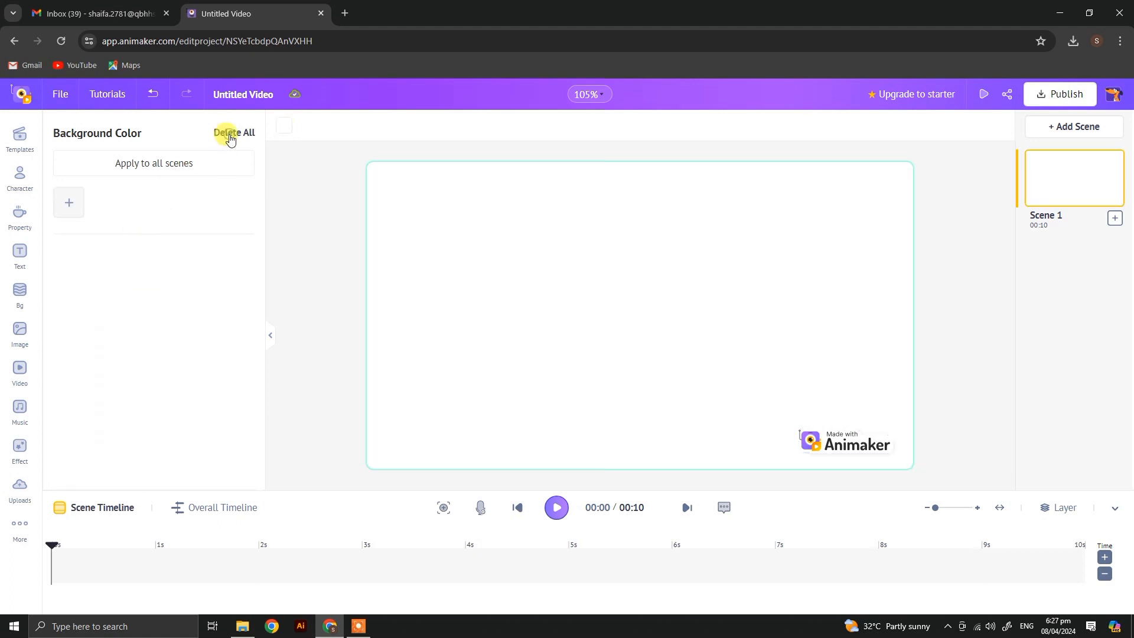
Step: Look through the prebuilt video templates and the character library
{"action": "left_click", "coordinate": [22, 137]}
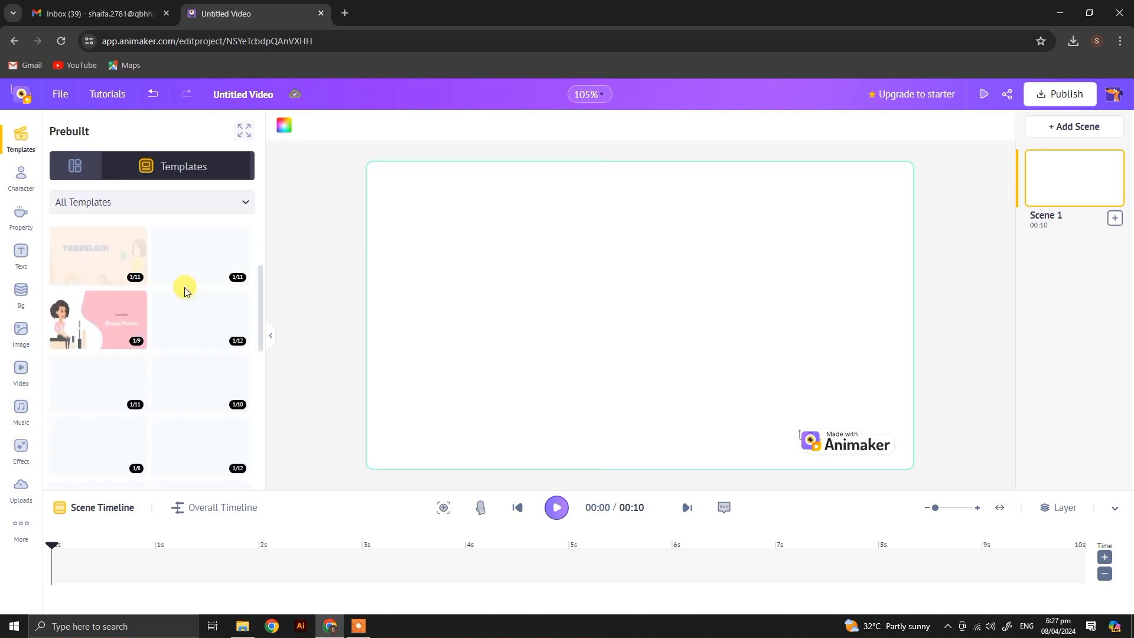
{"action": "scroll", "coordinate": [185, 294], "scroll_direction": "down", "scroll_amount": 10}
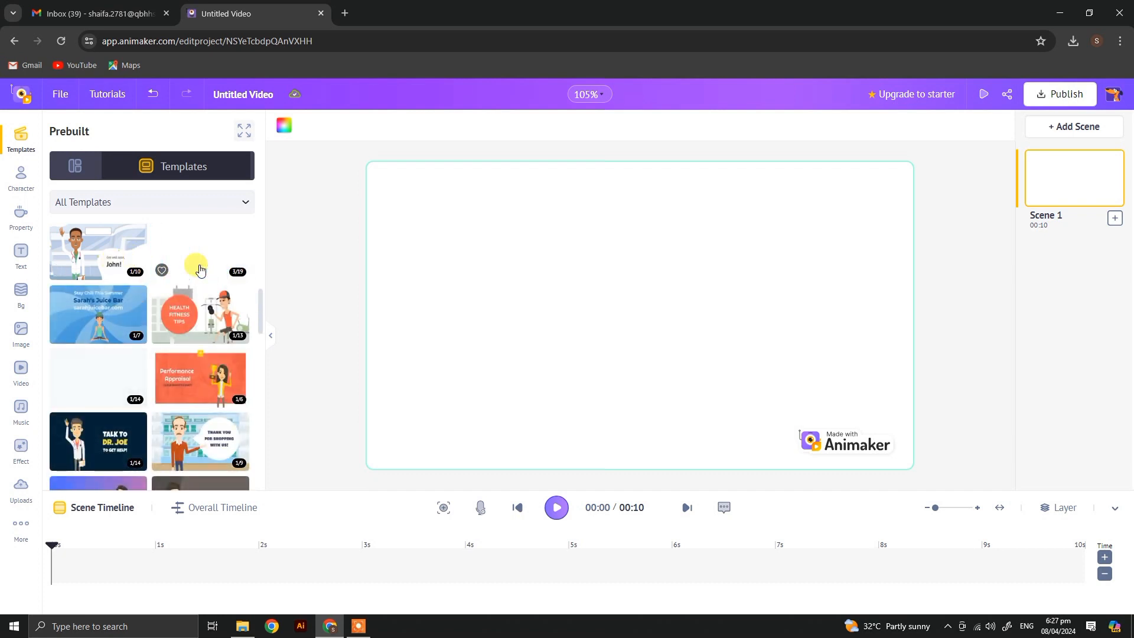
{"action": "left_click", "coordinate": [24, 176]}
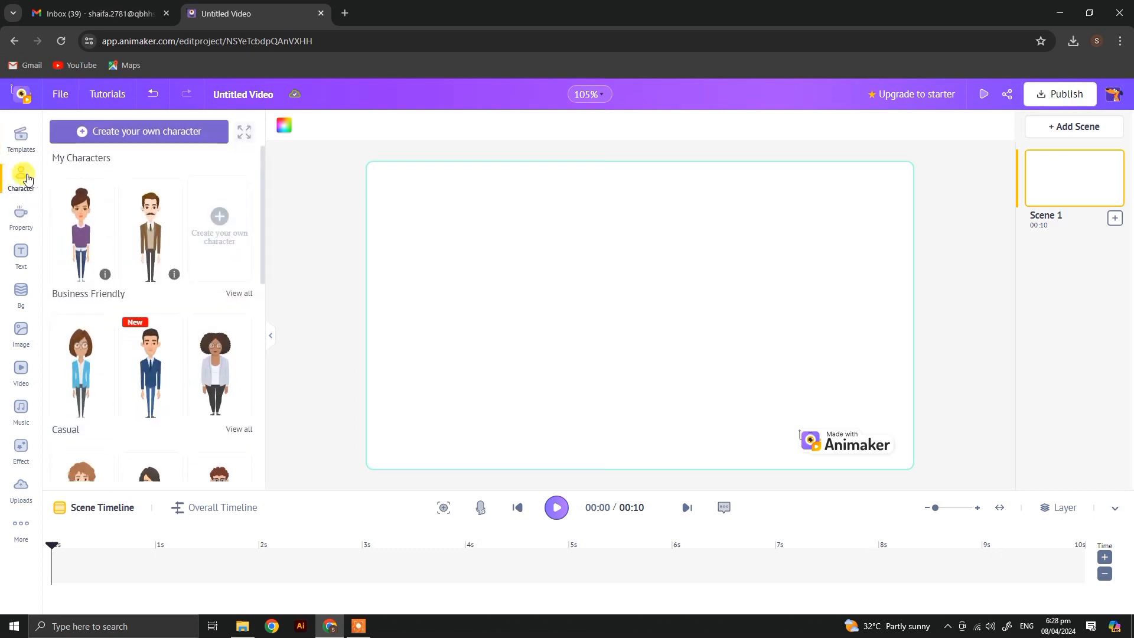
Step: Browse the property library's categories, from shapes and grids to food and graphs, and the text presets
{"action": "left_click", "coordinate": [15, 223]}
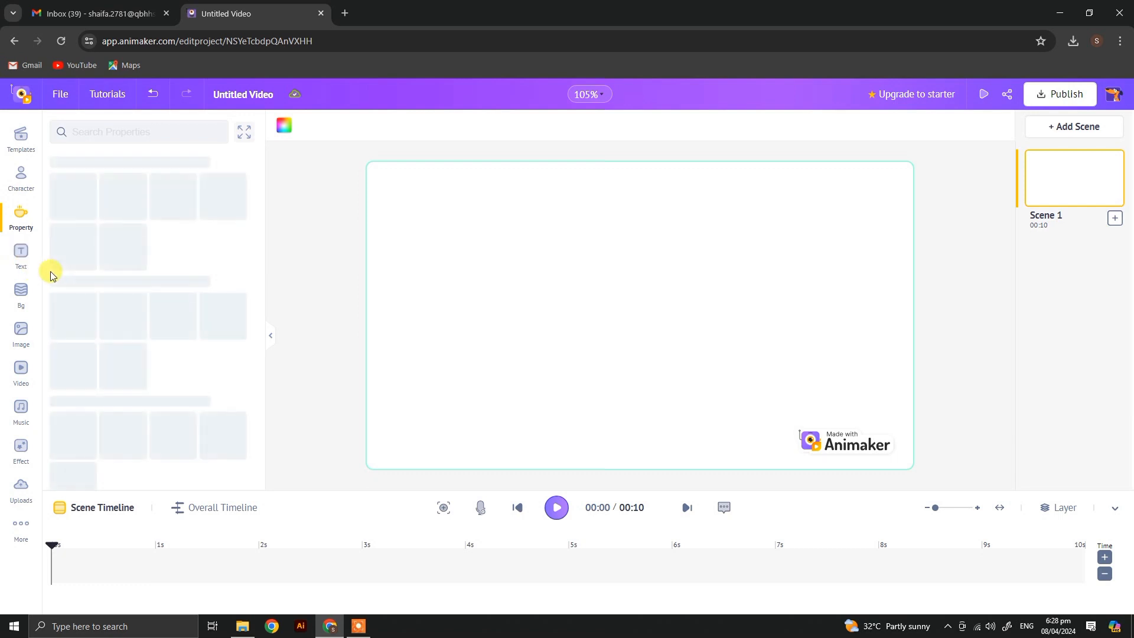
{"action": "scroll", "coordinate": [173, 292], "scroll_direction": "down", "scroll_amount": 3}
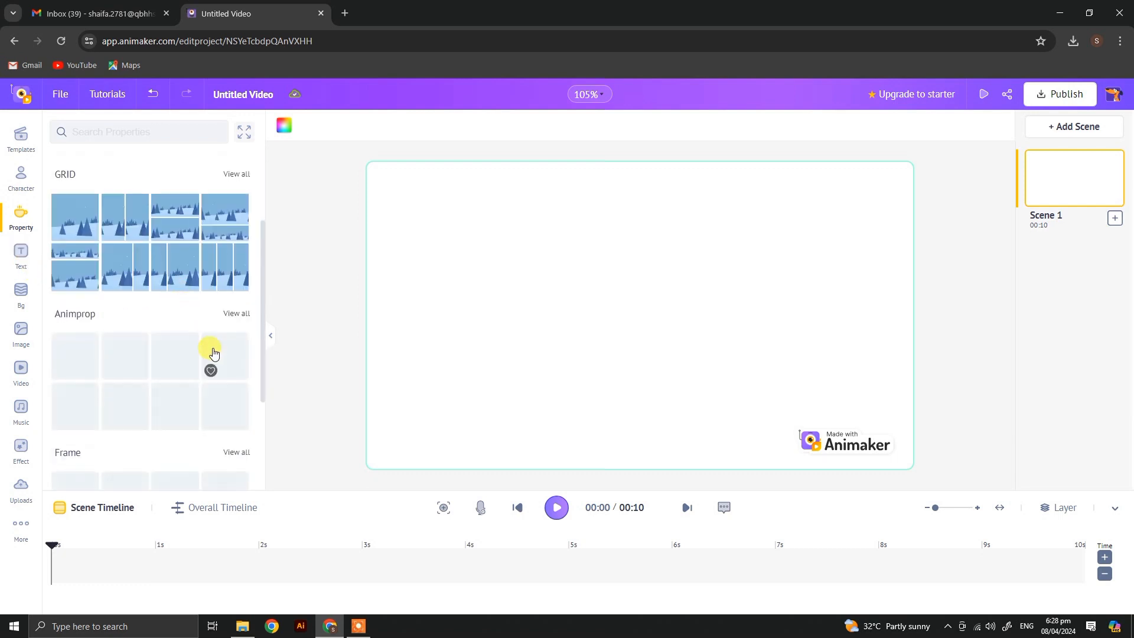
{"action": "scroll", "coordinate": [215, 395], "scroll_direction": "down", "scroll_amount": 2}
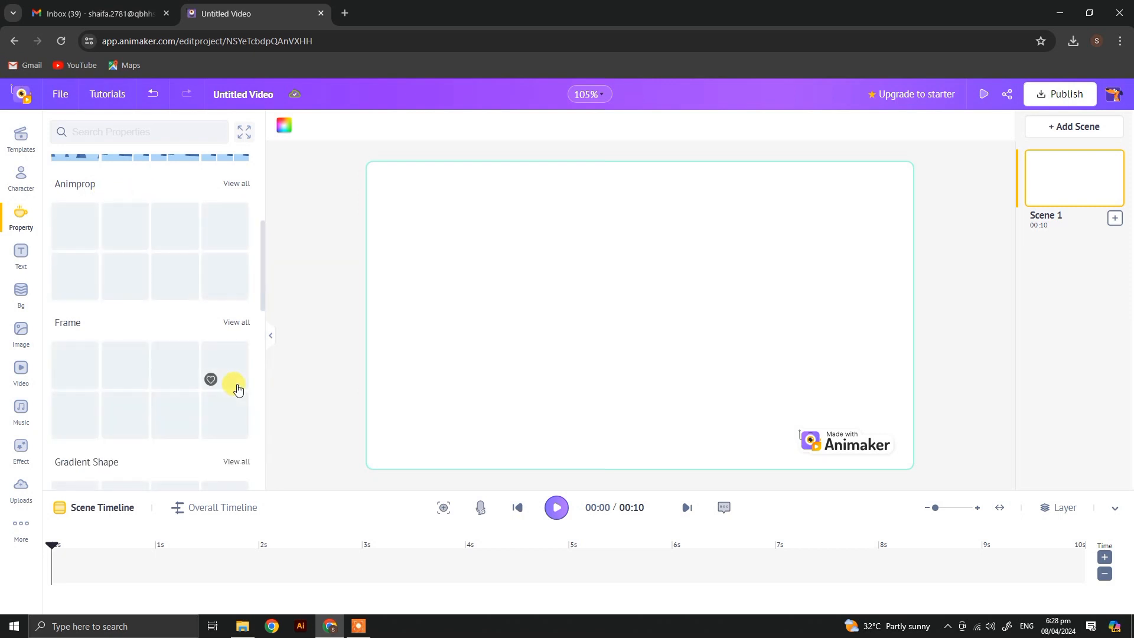
{"action": "scroll", "coordinate": [238, 390], "scroll_direction": "down", "scroll_amount": 2}
{"action": "scroll", "coordinate": [236, 385], "scroll_direction": "up", "scroll_amount": 6}
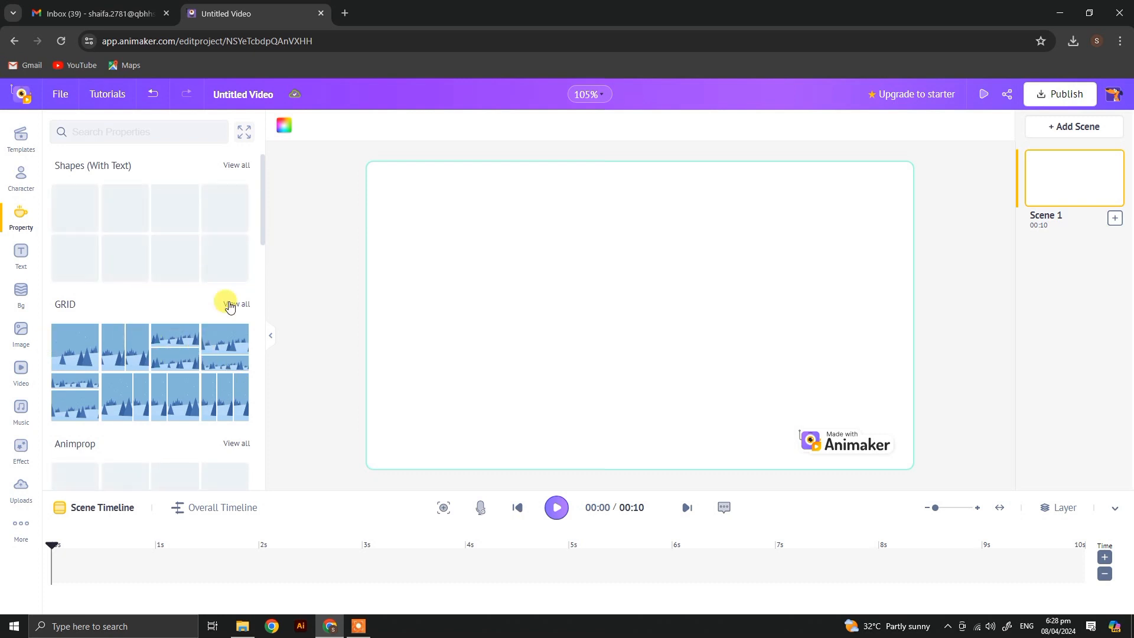
{"action": "scroll", "coordinate": [230, 322], "scroll_direction": "down", "scroll_amount": 10}
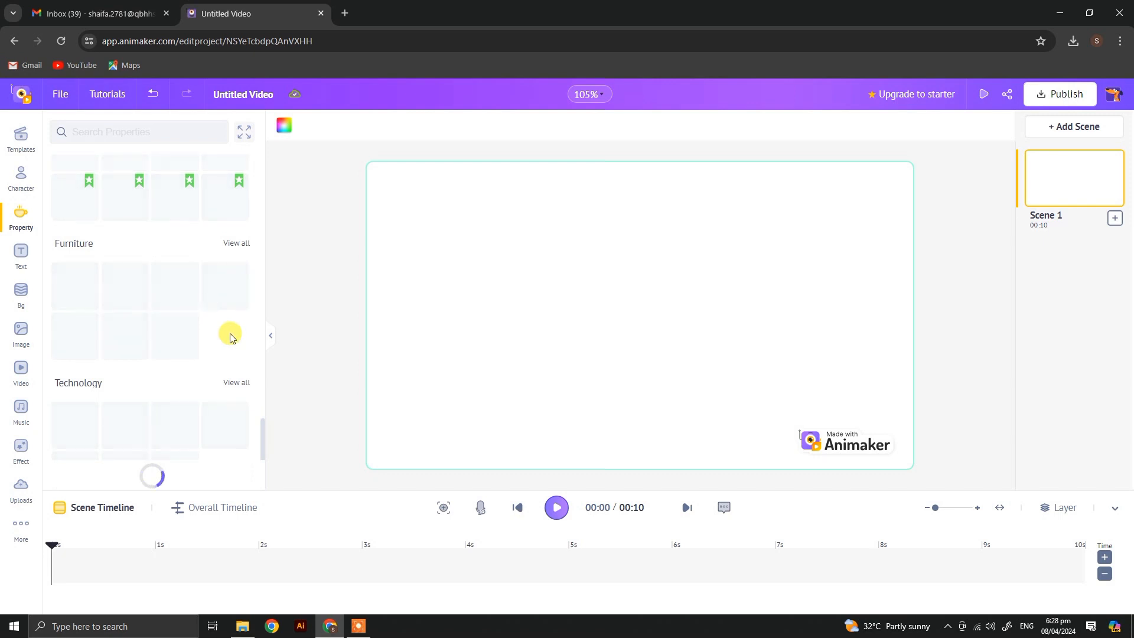
{"action": "scroll", "coordinate": [224, 334], "scroll_direction": "up", "scroll_amount": 2}
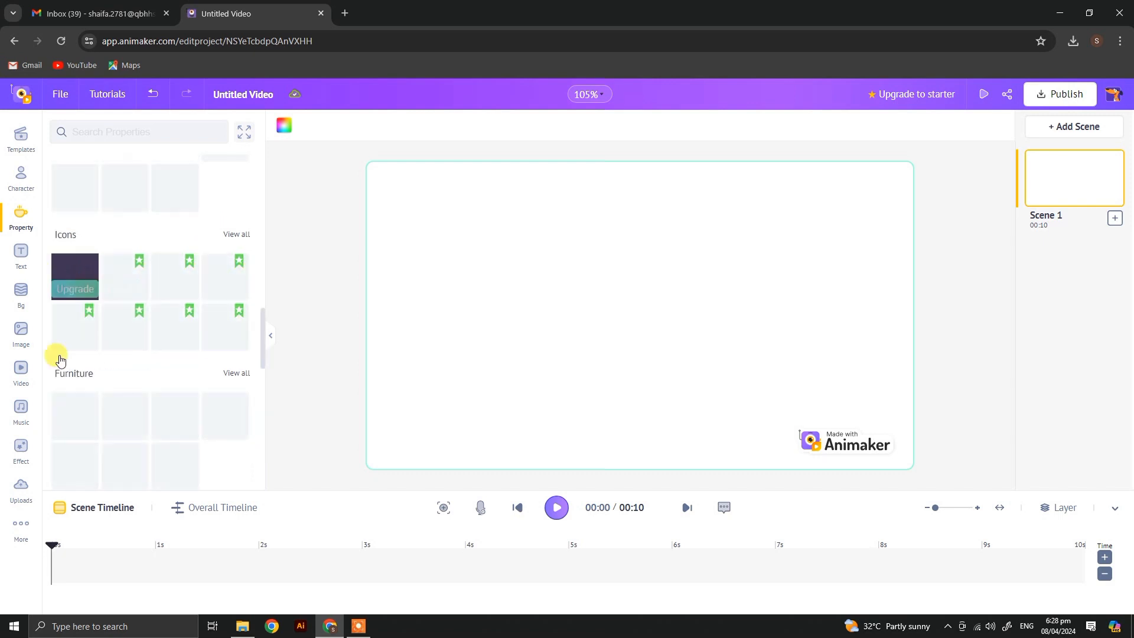
{"action": "scroll", "coordinate": [171, 398], "scroll_direction": "down", "scroll_amount": 6}
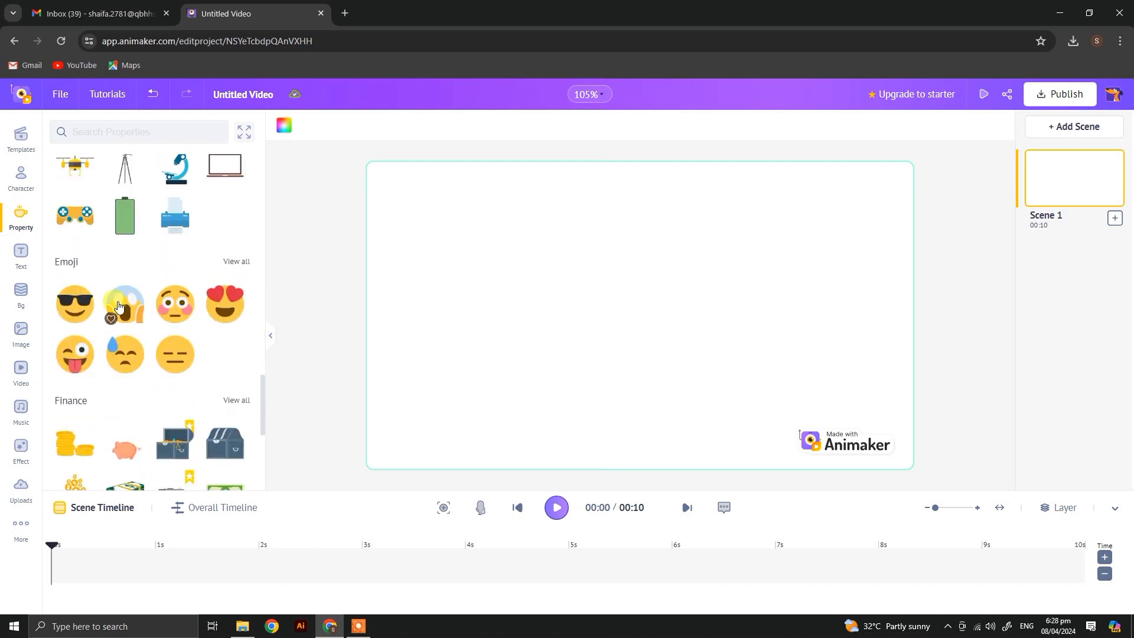
{"action": "scroll", "coordinate": [118, 307], "scroll_direction": "up", "scroll_amount": 2}
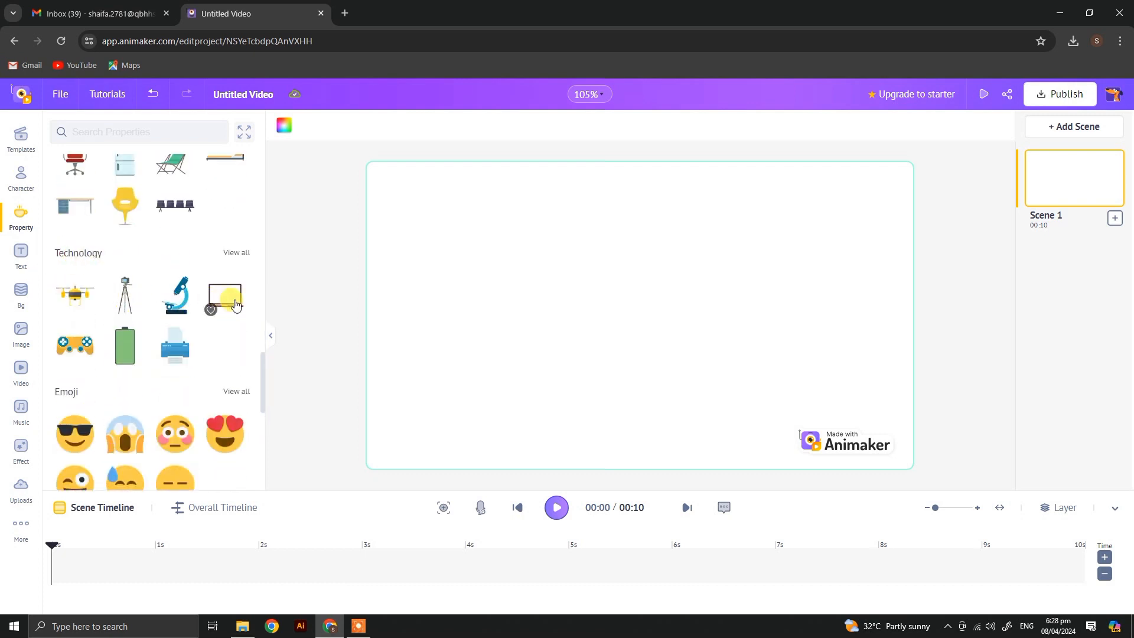
{"action": "scroll", "coordinate": [235, 304], "scroll_direction": "down", "scroll_amount": 4}
{"action": "scroll", "coordinate": [195, 354], "scroll_direction": "down", "scroll_amount": 4}
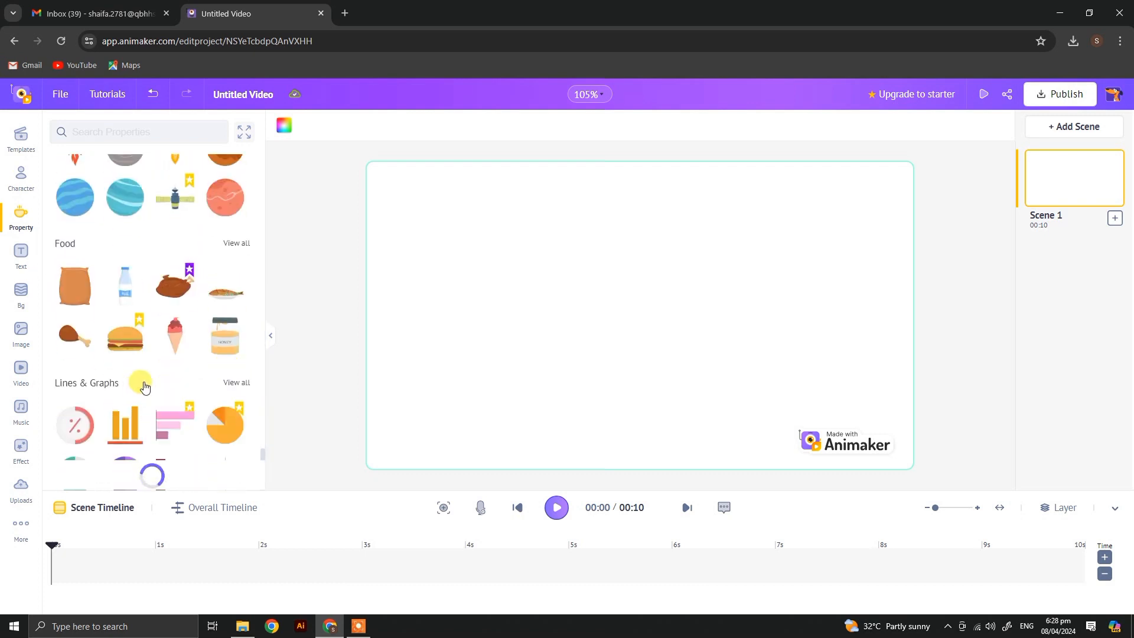
{"action": "left_click", "coordinate": [19, 254]}
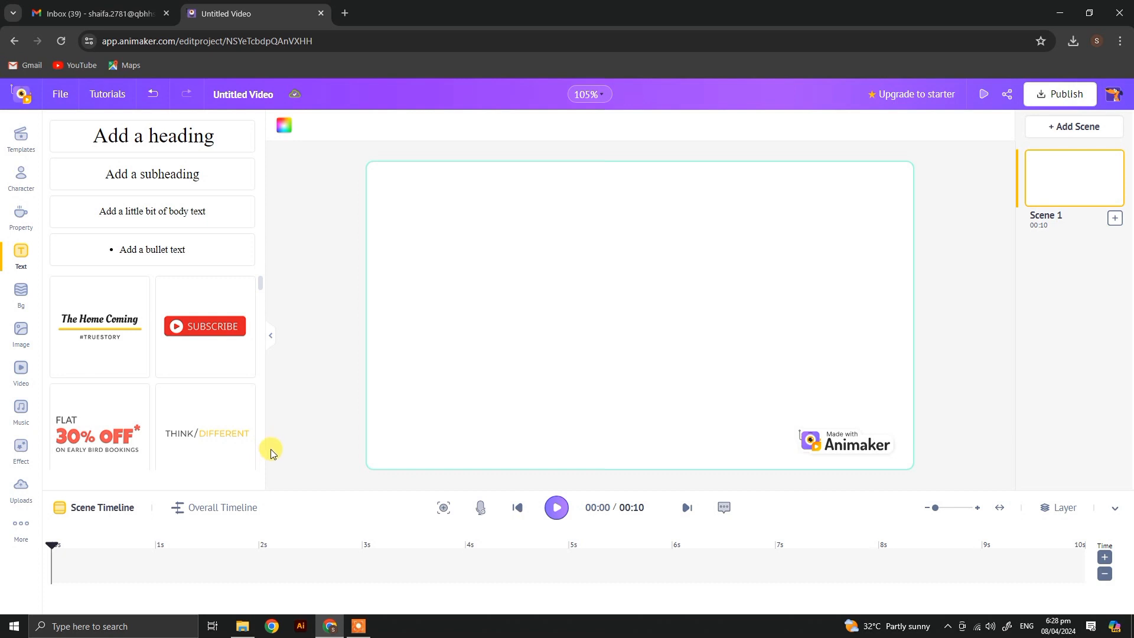
{"action": "scroll", "coordinate": [206, 384], "scroll_direction": "down", "scroll_amount": 8}
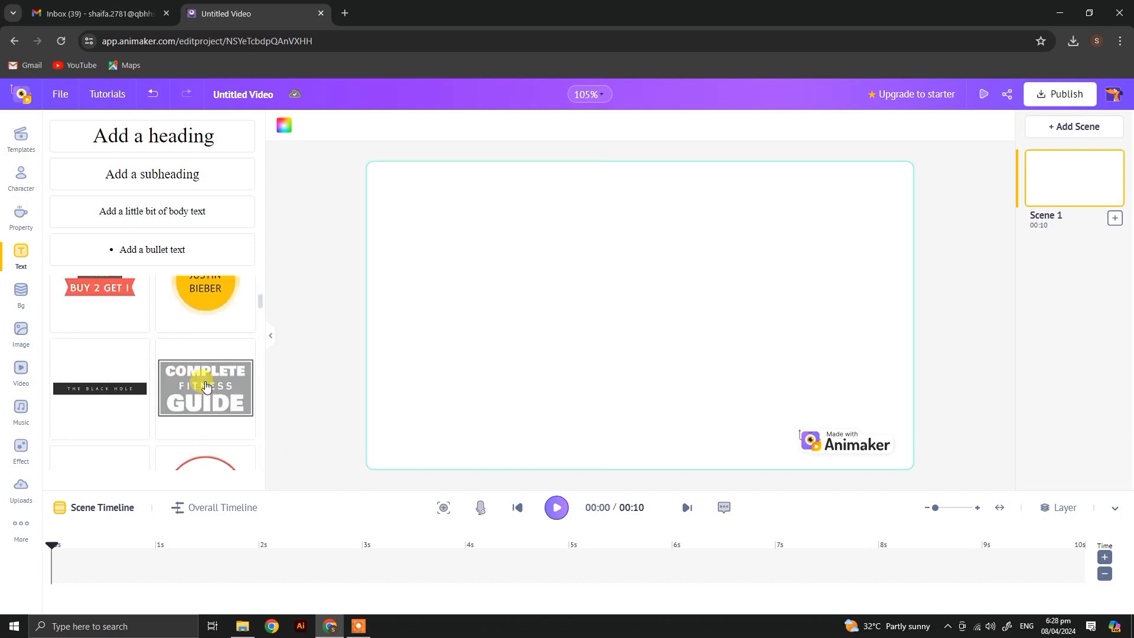
Step: Try the Education chalkboard classroom and the Travel night campsite as the scene's background
{"action": "left_click", "coordinate": [18, 296]}
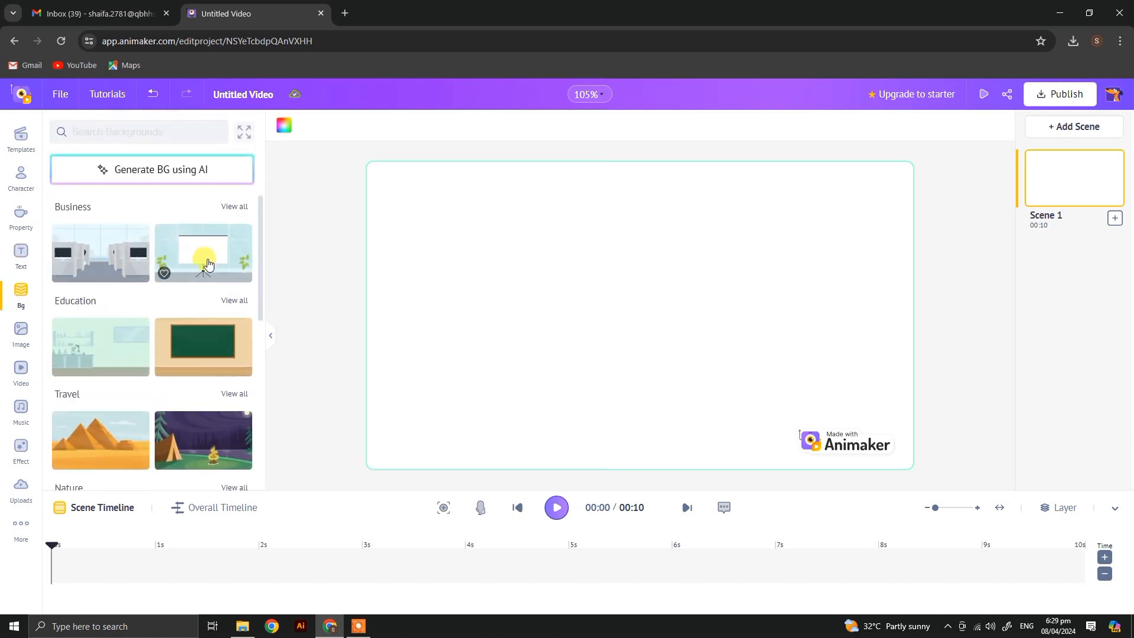
{"action": "left_click", "coordinate": [186, 338]}
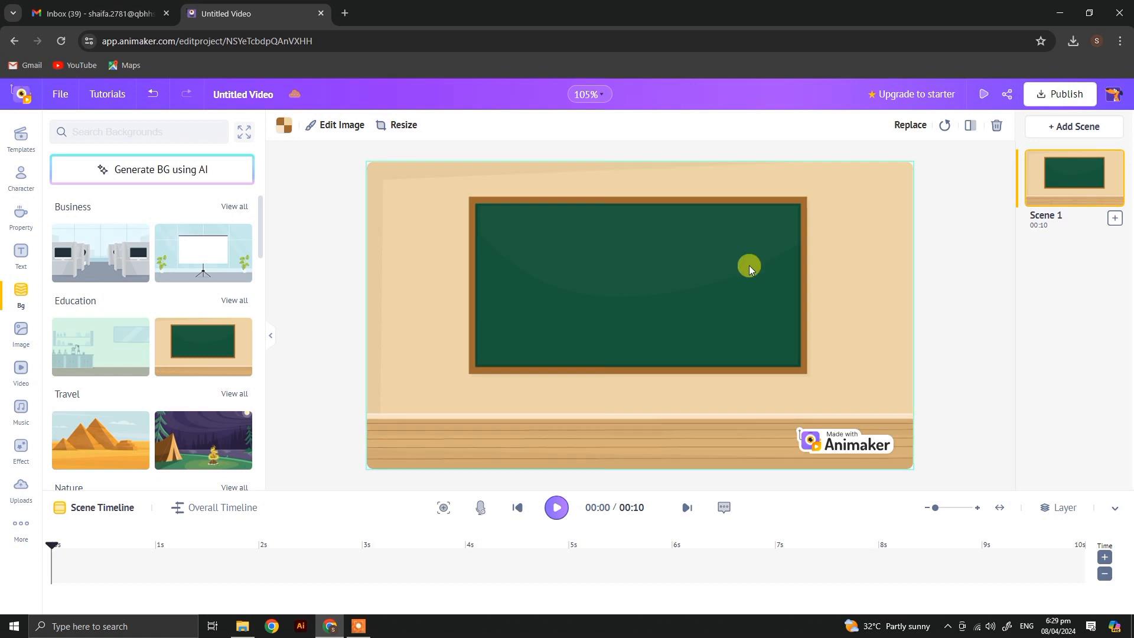
{"action": "scroll", "coordinate": [191, 418], "scroll_direction": "down", "scroll_amount": 3}
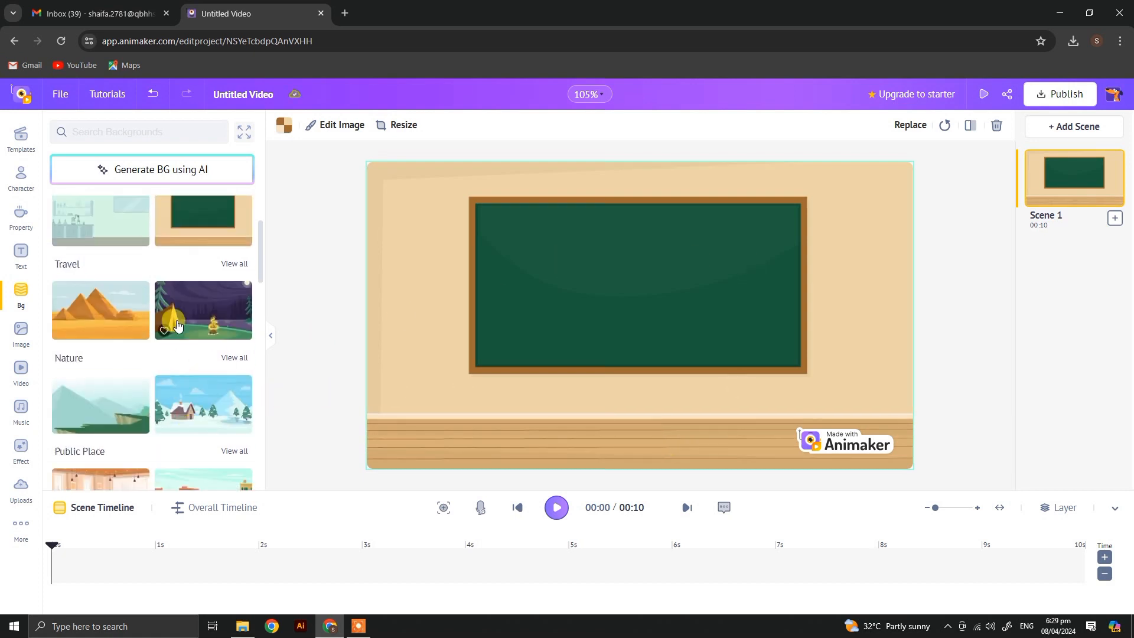
{"action": "left_click", "coordinate": [177, 319]}
Step: Show all Travel backgrounds, try the Taj Mahal, and set the orange Colosseum as the scene's background
{"action": "left_click", "coordinate": [234, 264]}
{"action": "scroll", "coordinate": [208, 421], "scroll_direction": "down", "scroll_amount": 2}
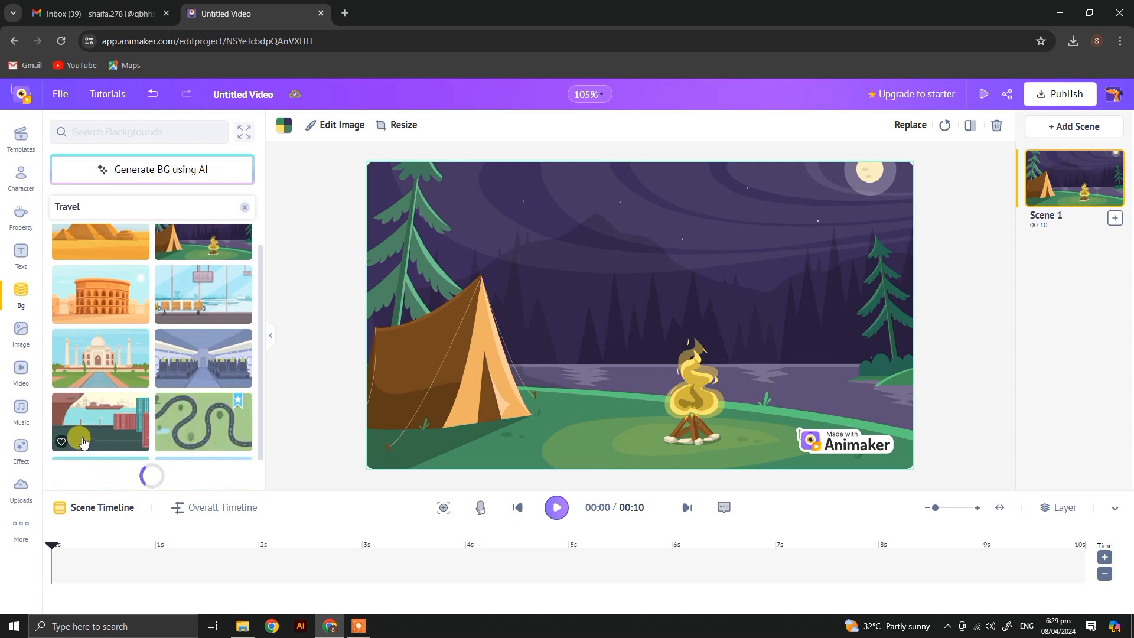
{"action": "left_click", "coordinate": [89, 361]}
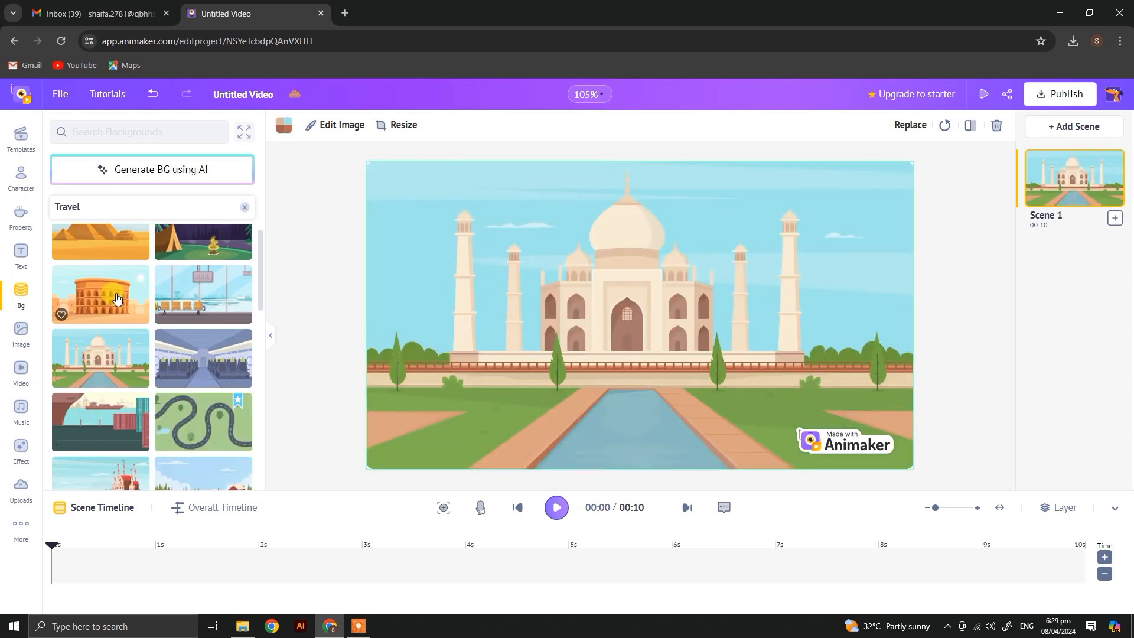
{"action": "left_click", "coordinate": [117, 299]}
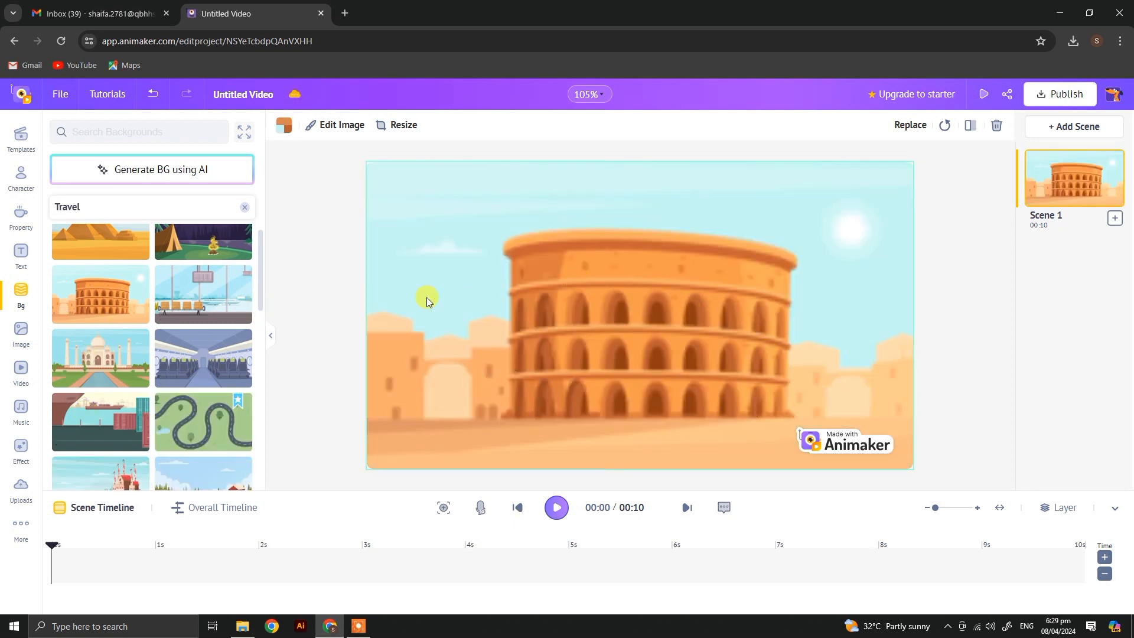
Step: Look through the stock image, video and music libraries
{"action": "left_click", "coordinate": [12, 332]}
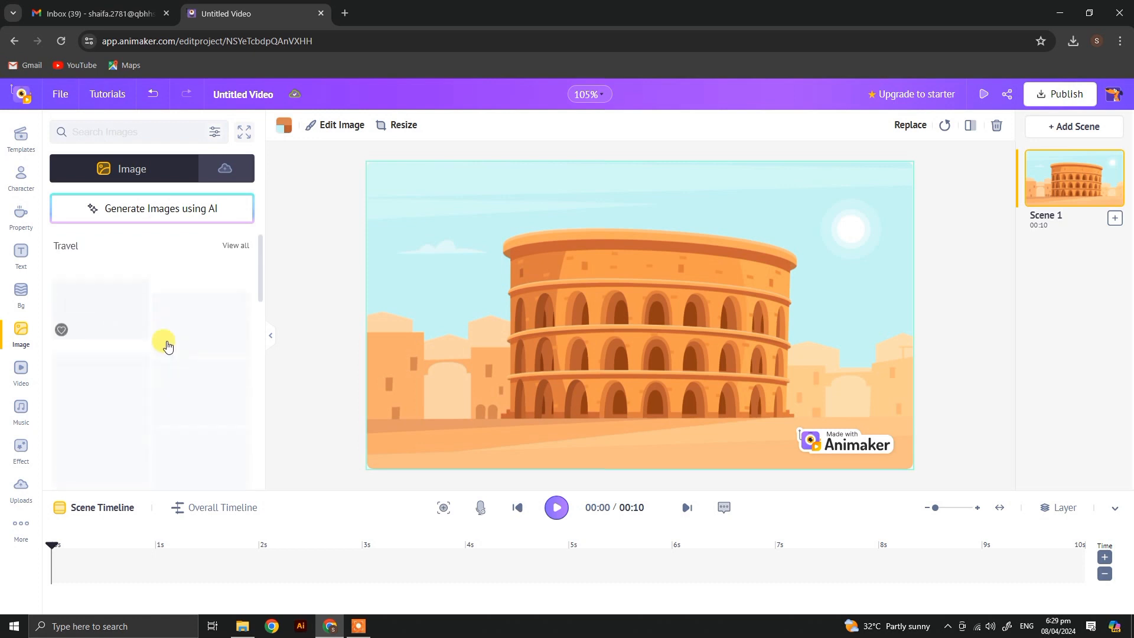
{"action": "scroll", "coordinate": [189, 357], "scroll_direction": "down", "scroll_amount": 3}
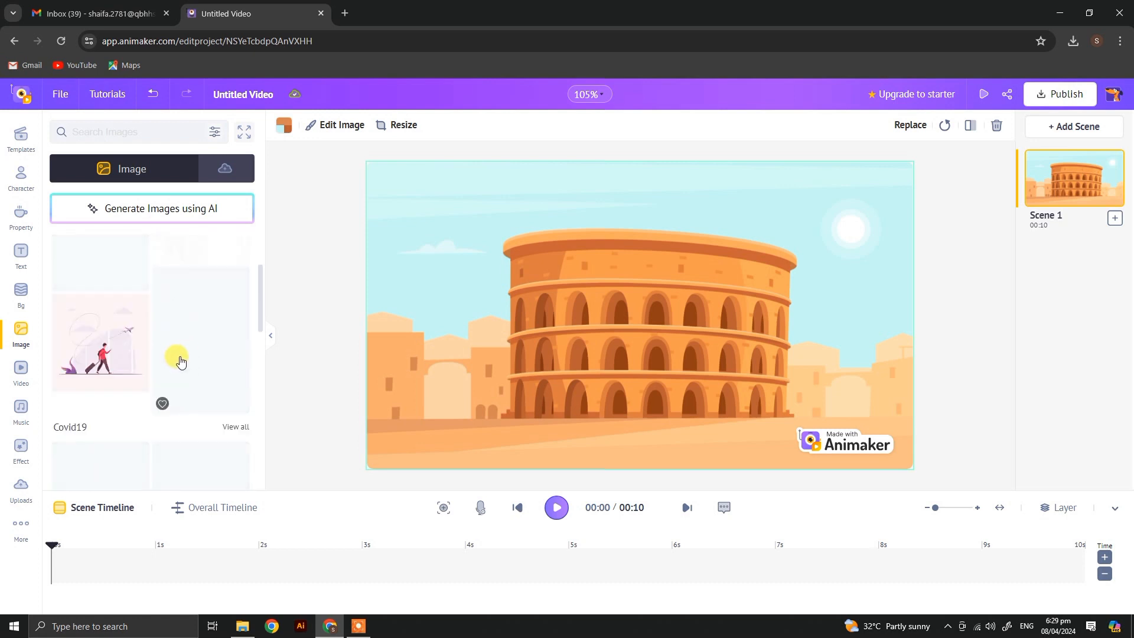
{"action": "scroll", "coordinate": [189, 355], "scroll_direction": "down", "scroll_amount": 5}
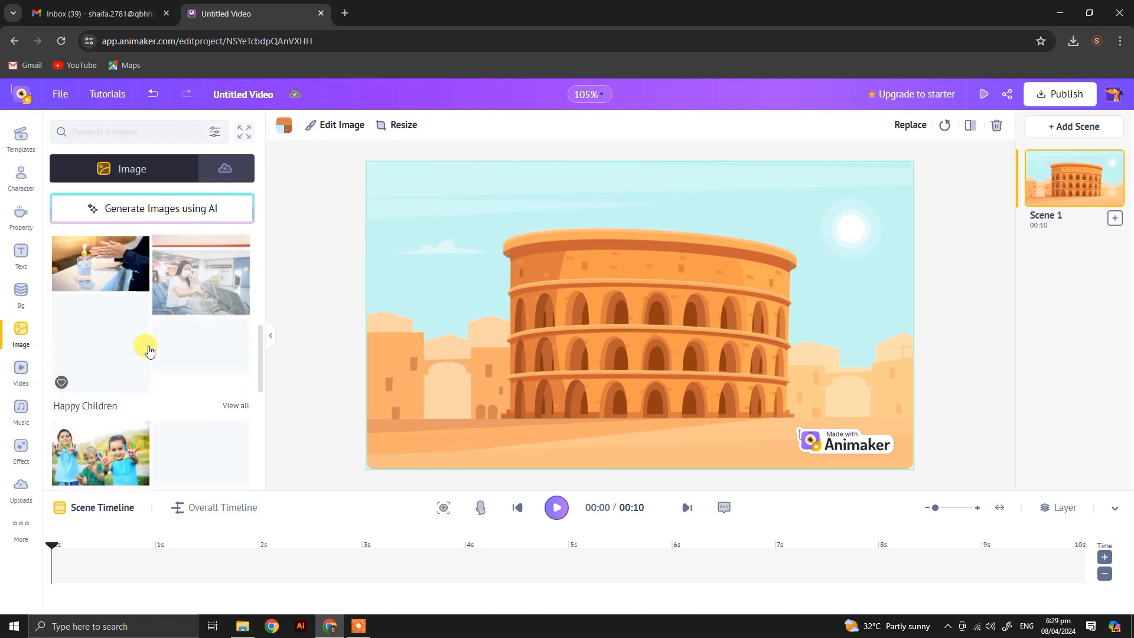
{"action": "left_click", "coordinate": [20, 372]}
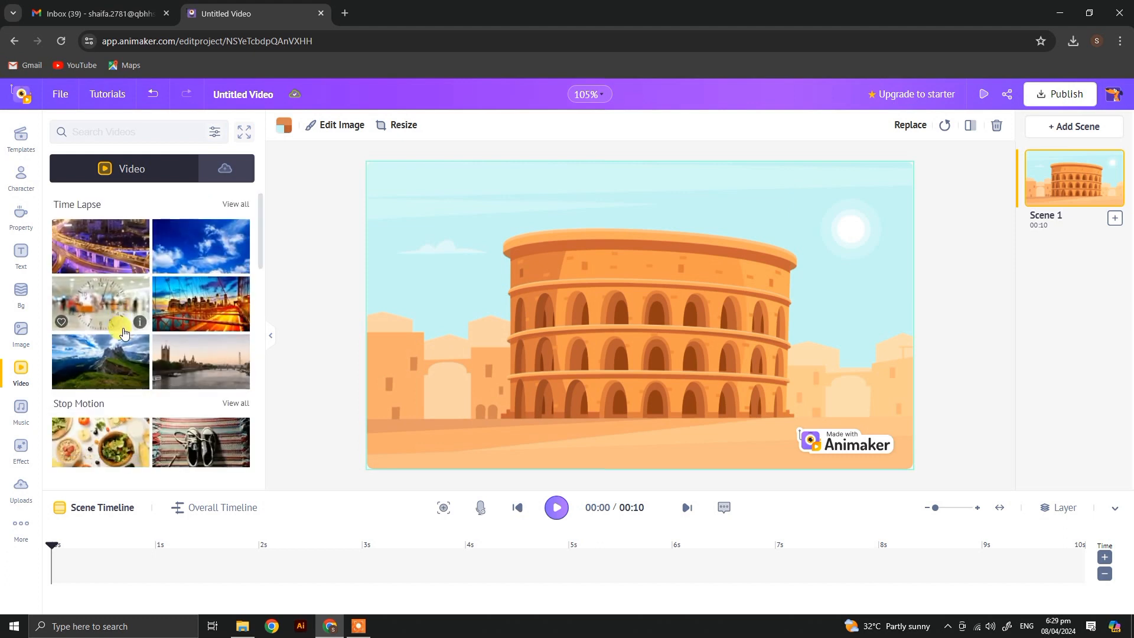
{"action": "scroll", "coordinate": [121, 349], "scroll_direction": "down", "scroll_amount": 5}
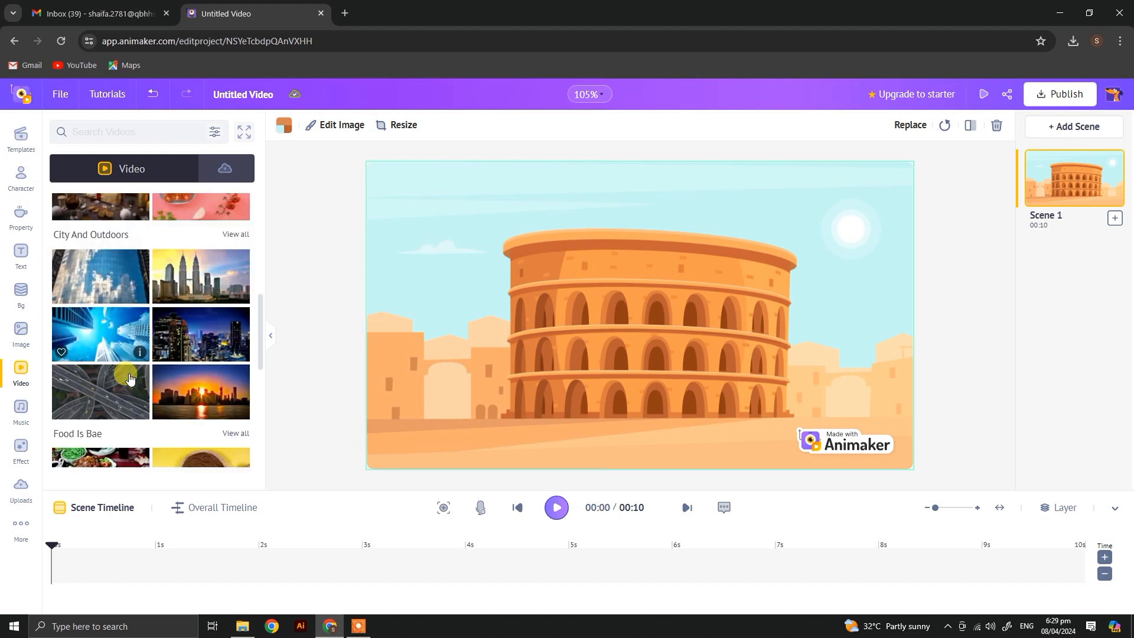
{"action": "left_click", "coordinate": [12, 417]}
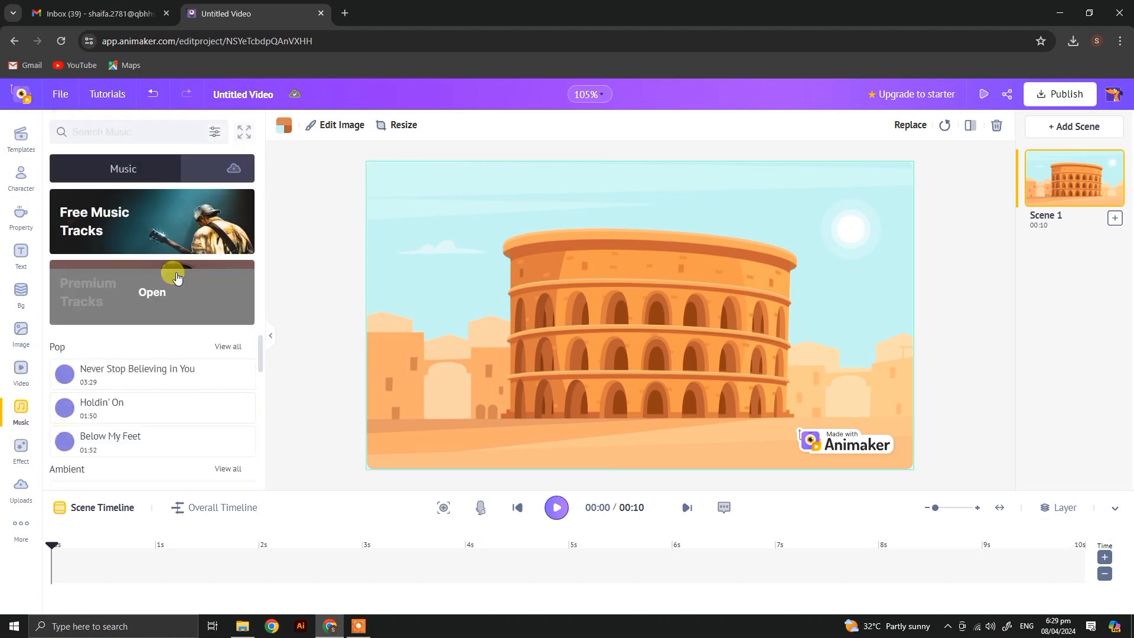
Step: Add the purple layered-wave screen effect over the Colosseum background in Scene 1
{"action": "left_click", "coordinate": [27, 464]}
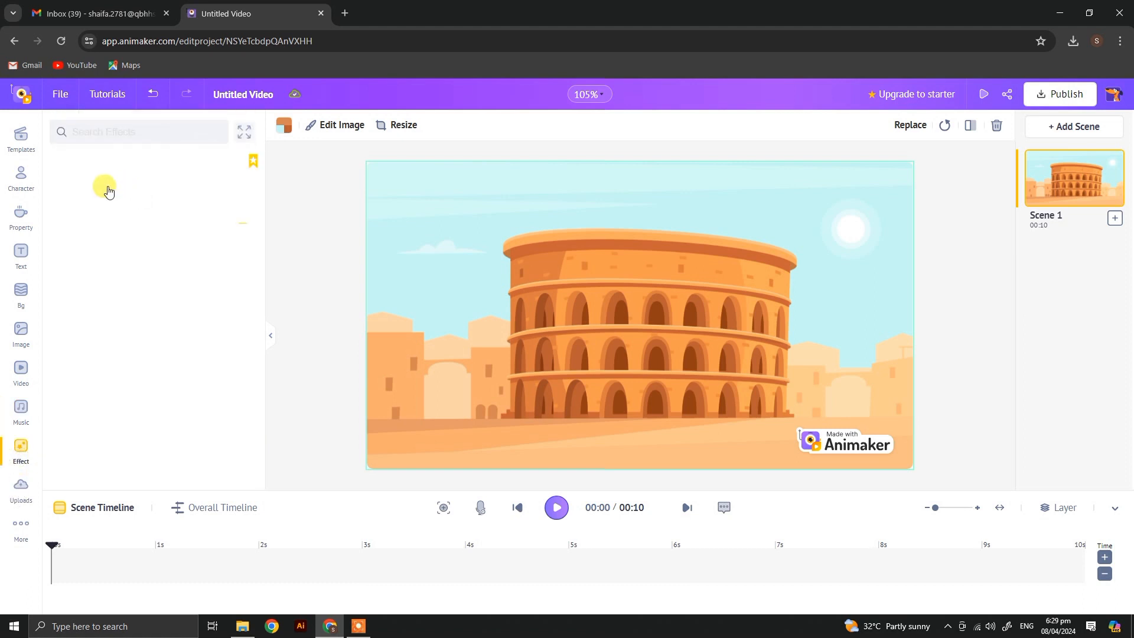
{"action": "scroll", "coordinate": [168, 384], "scroll_direction": "down", "scroll_amount": 5}
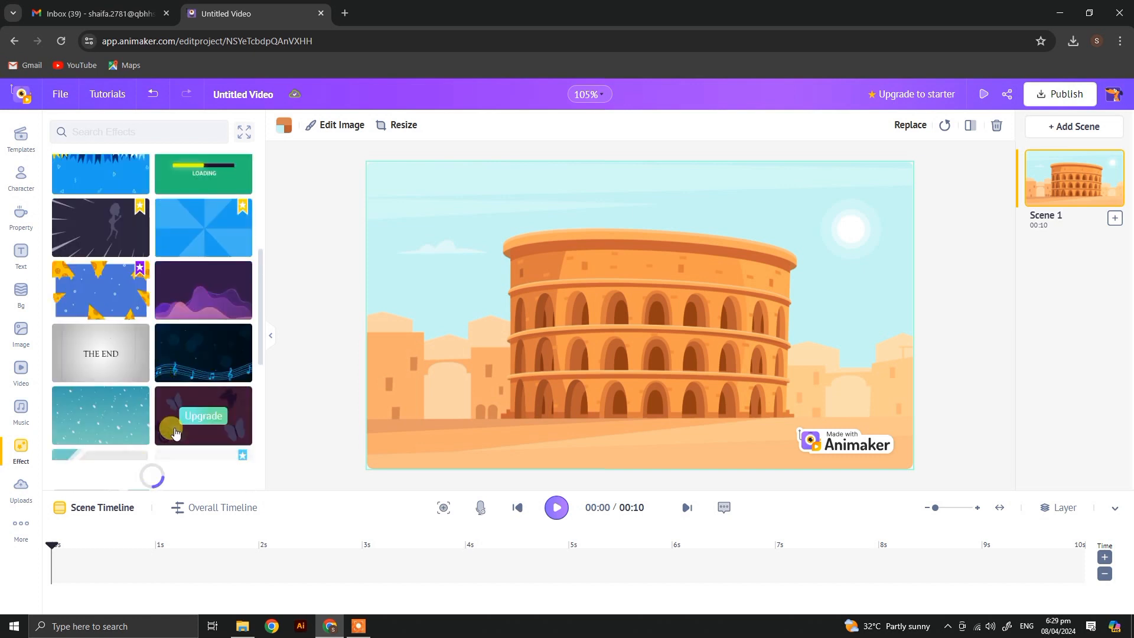
{"action": "scroll", "coordinate": [194, 266], "scroll_direction": "down", "scroll_amount": 2}
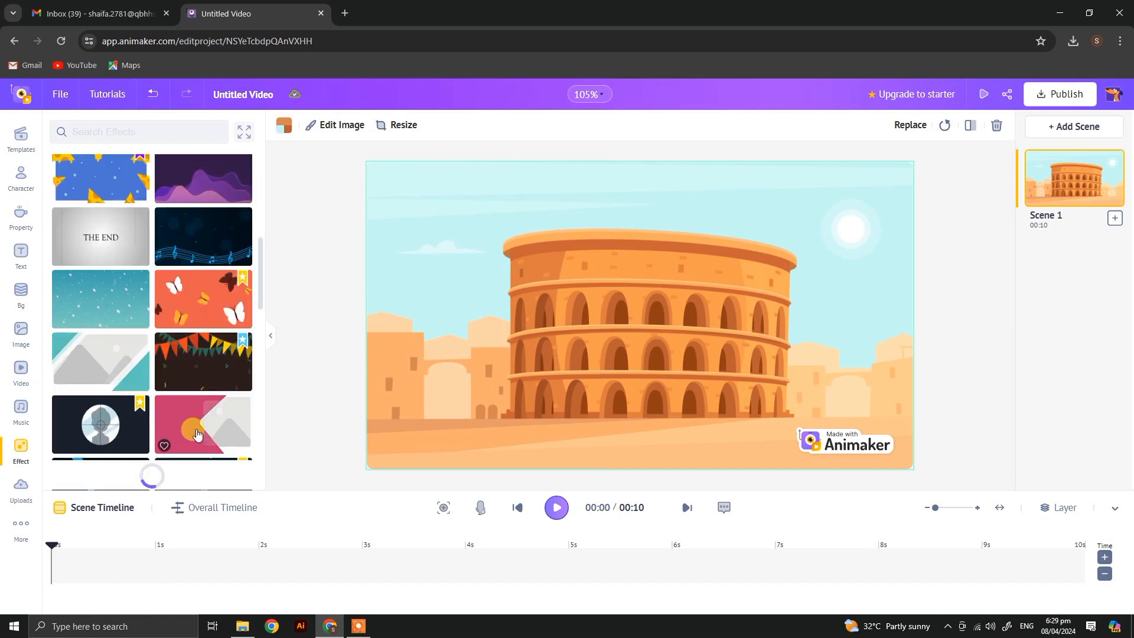
{"action": "left_click", "coordinate": [211, 195]}
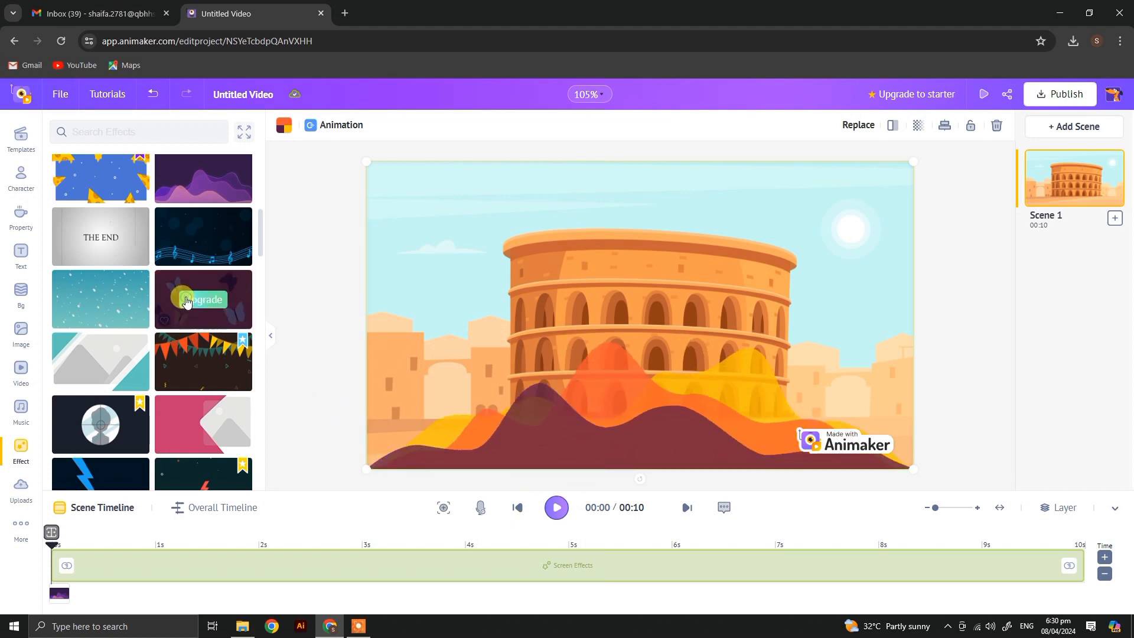
Step: Try the premium butterflies screen effect and dismiss the upgrade offer
{"action": "left_click", "coordinate": [172, 303]}
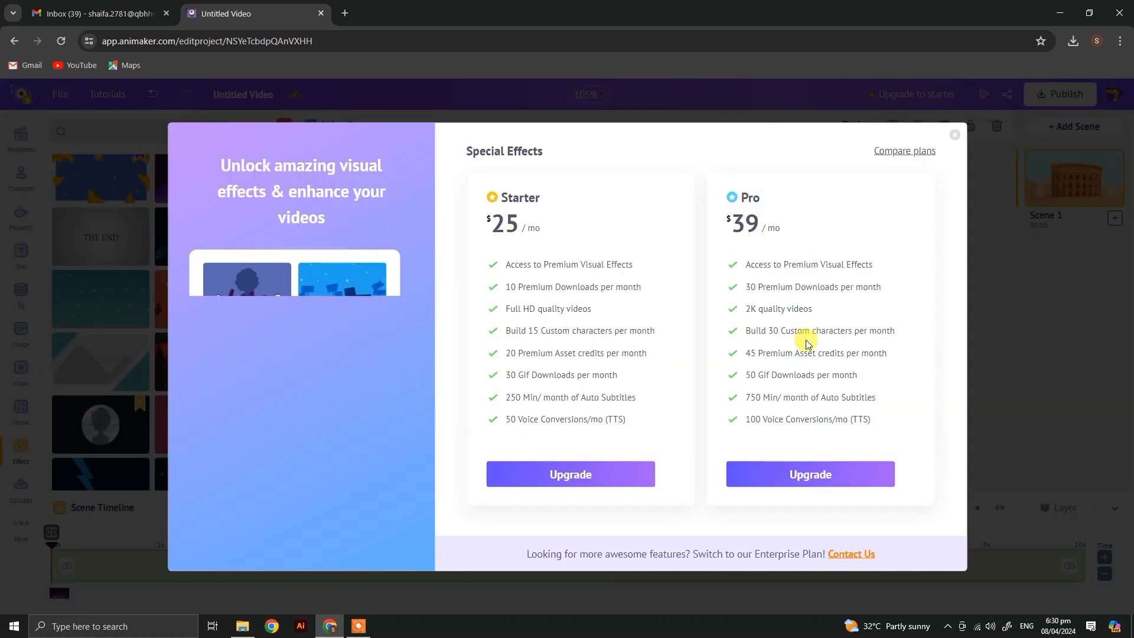
{"action": "left_click", "coordinate": [951, 140]}
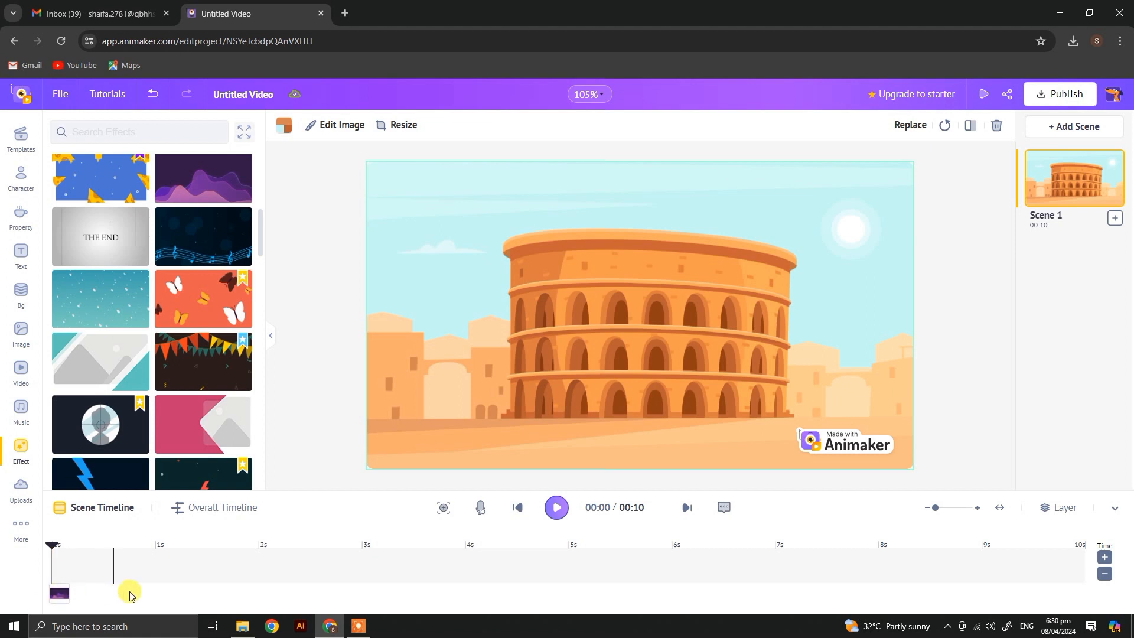
Step: Shorten Scene 1 to 1.2 seconds in the overall timeline, extend it to 1.8 seconds, and play it back
{"action": "left_click", "coordinate": [196, 519]}
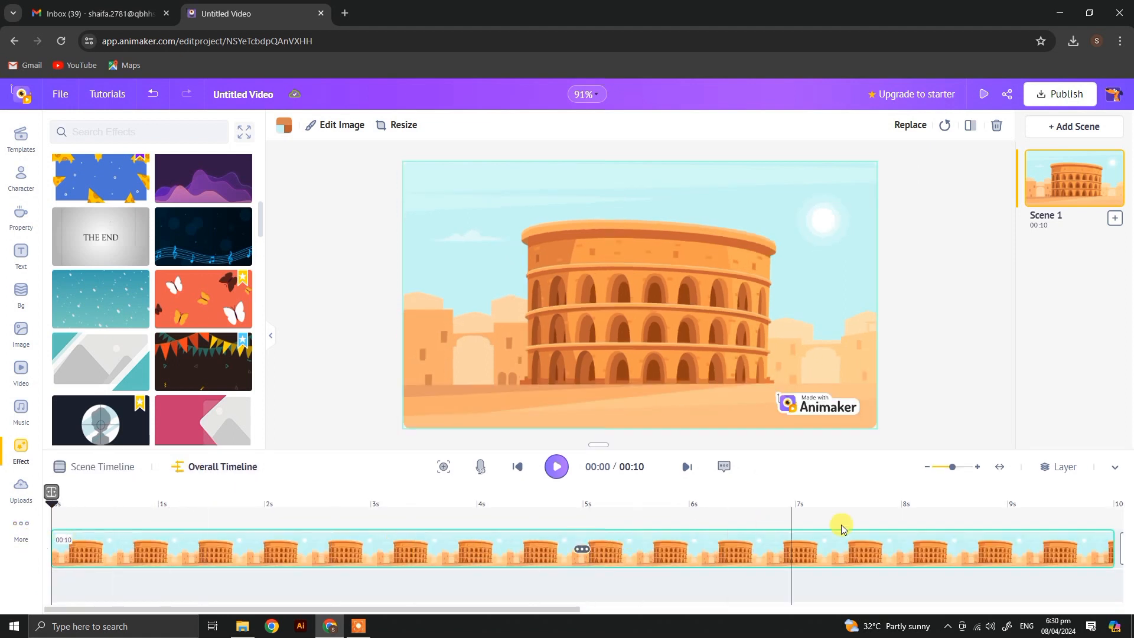
{"action": "left_click_drag", "start_coordinate": [1111, 547], "coordinate": [174, 540]}
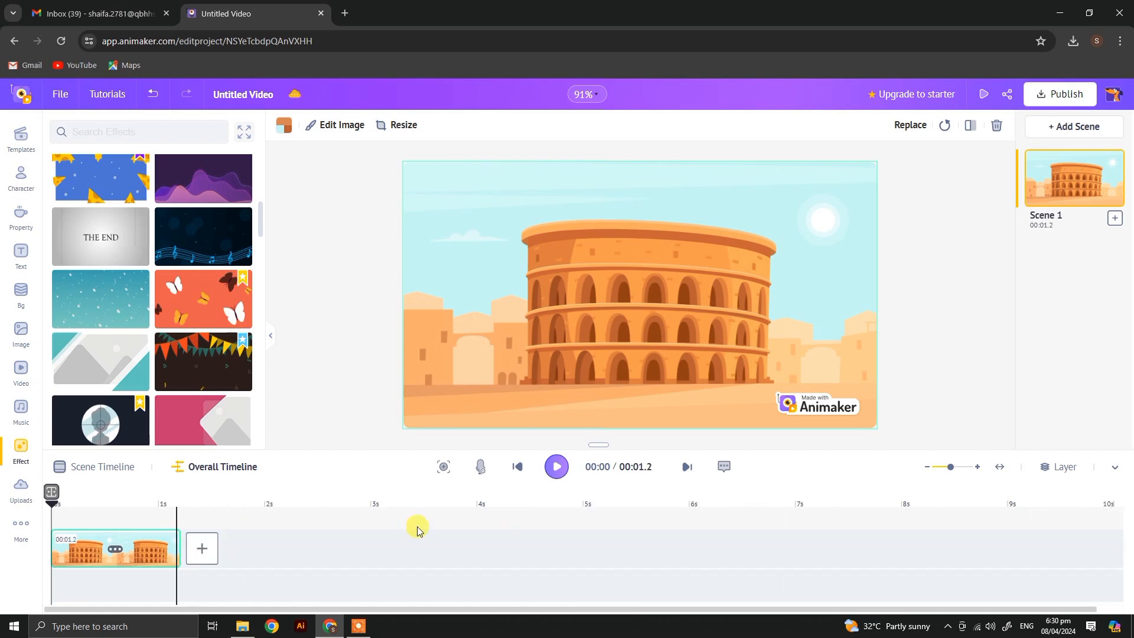
{"action": "left_click", "coordinate": [556, 469]}
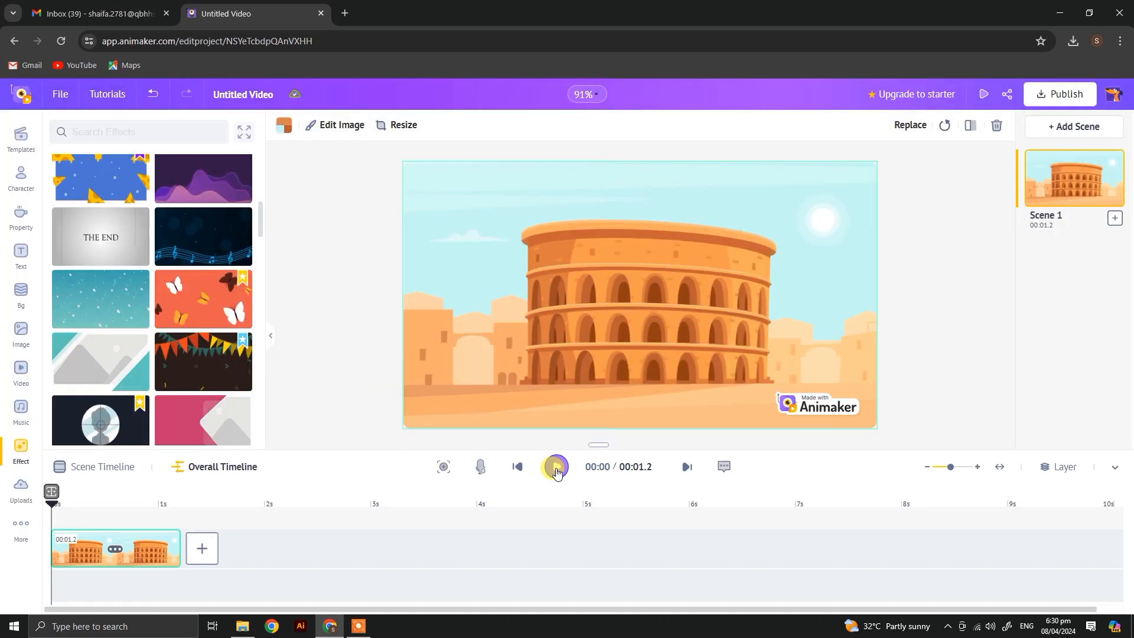
{"action": "left_click_drag", "start_coordinate": [179, 546], "coordinate": [244, 546]}
{"action": "left_click", "coordinate": [557, 468]}
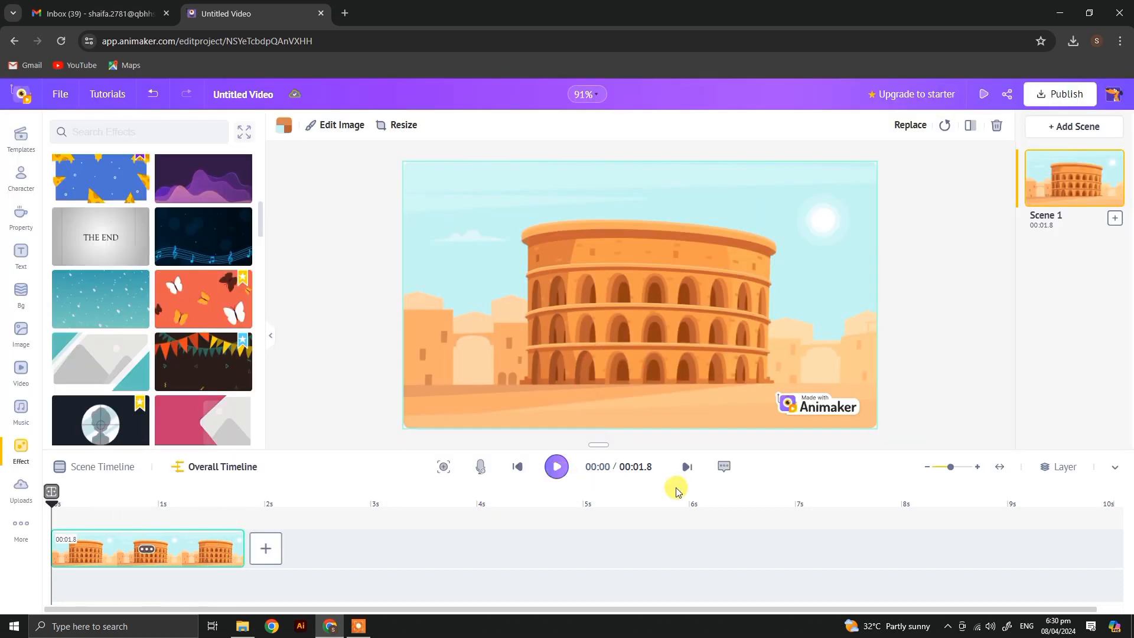
{"action": "left_click", "coordinate": [687, 467]}
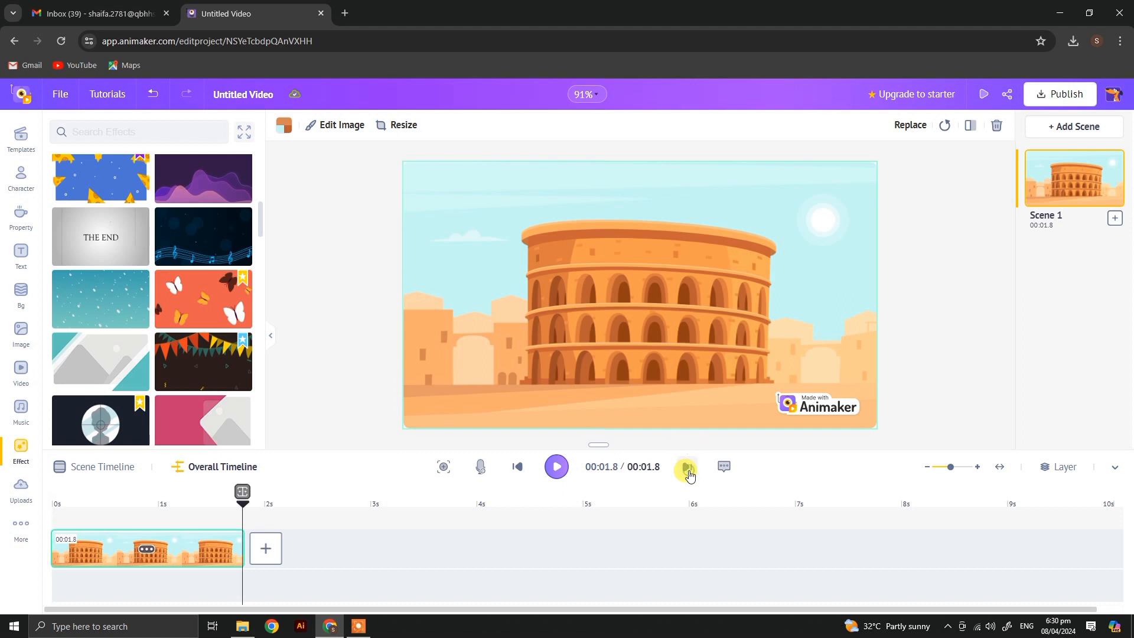
{"action": "left_click", "coordinate": [516, 468]}
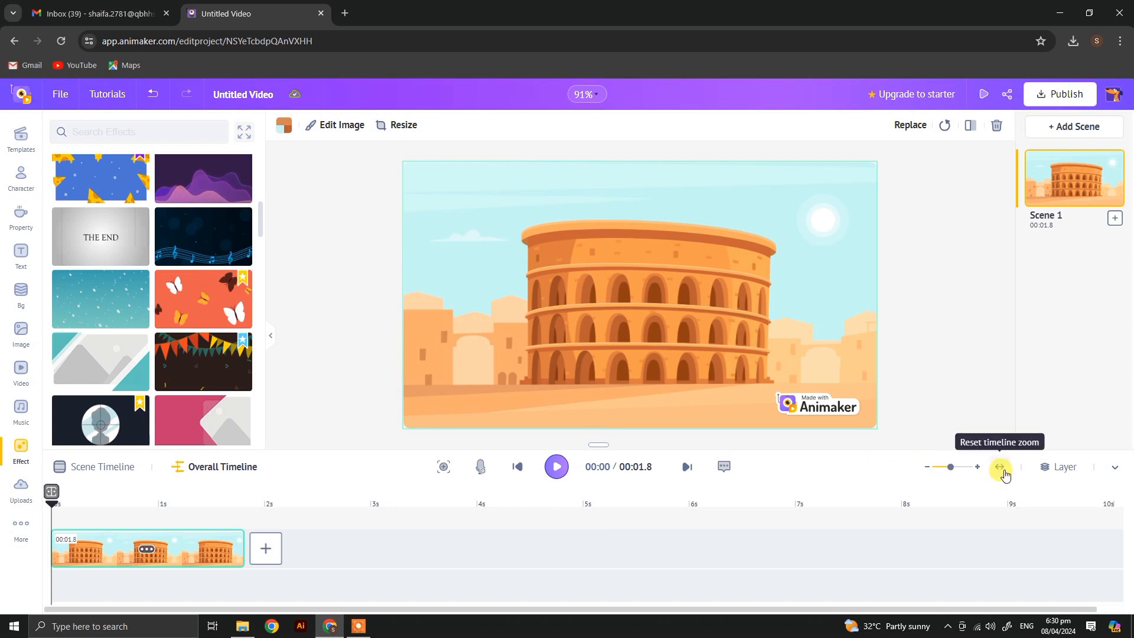
Step: Select the layered-wave screen effect in Scene 1 and shorten it to 0.4 seconds in the overall timeline
{"action": "left_click_drag", "start_coordinate": [952, 471], "coordinate": [930, 470]}
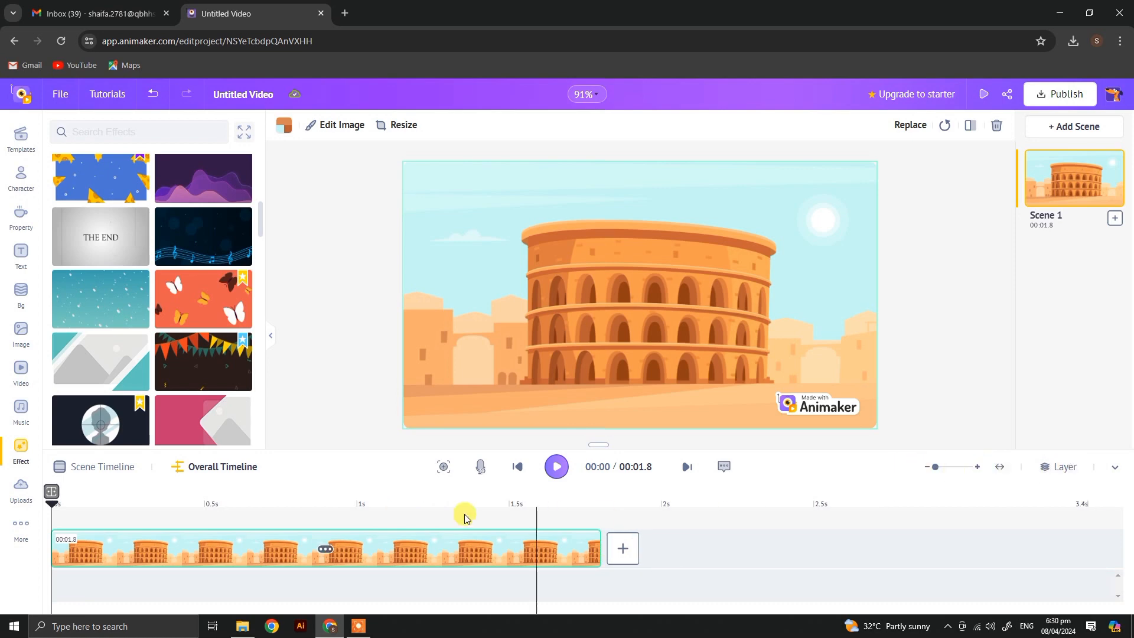
{"action": "left_click", "coordinate": [124, 467]}
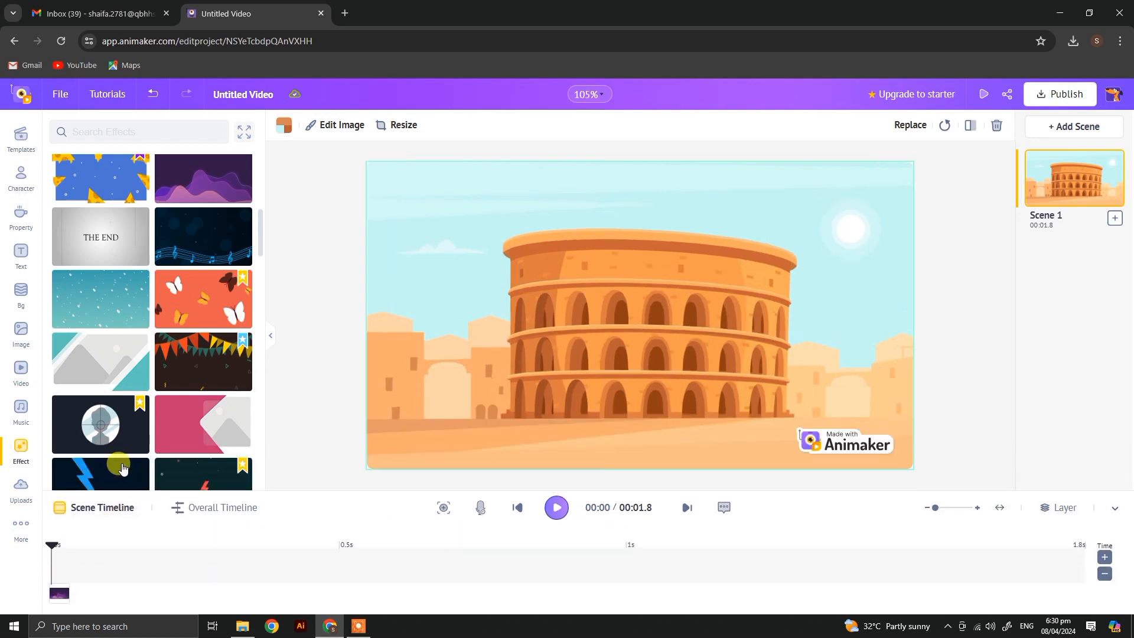
{"action": "left_click", "coordinate": [57, 596]}
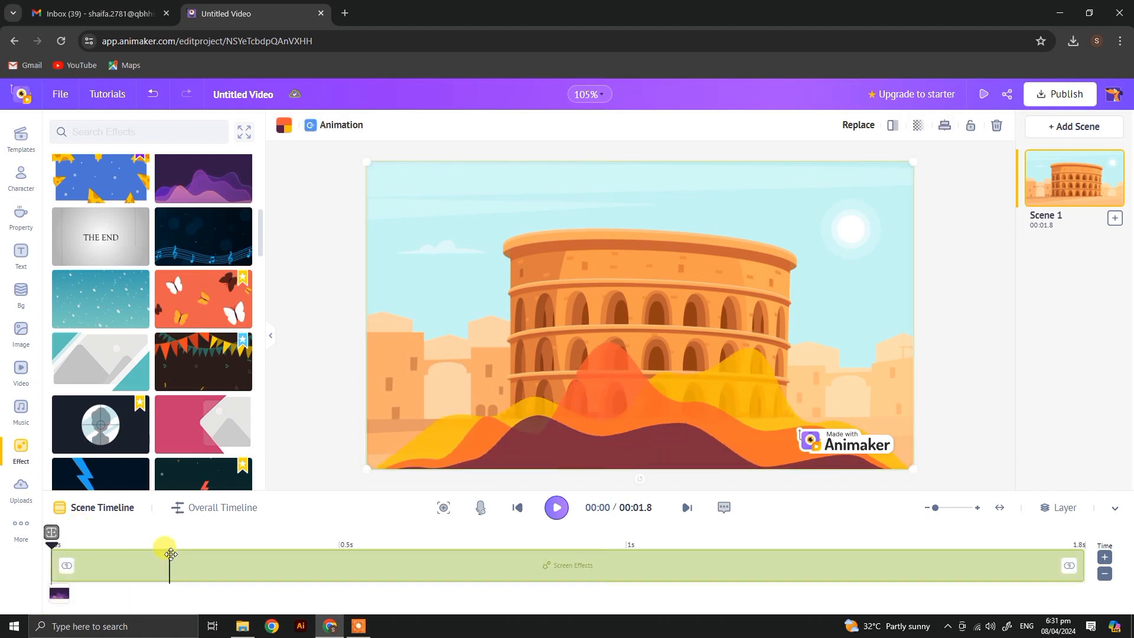
{"action": "left_click", "coordinate": [192, 510]}
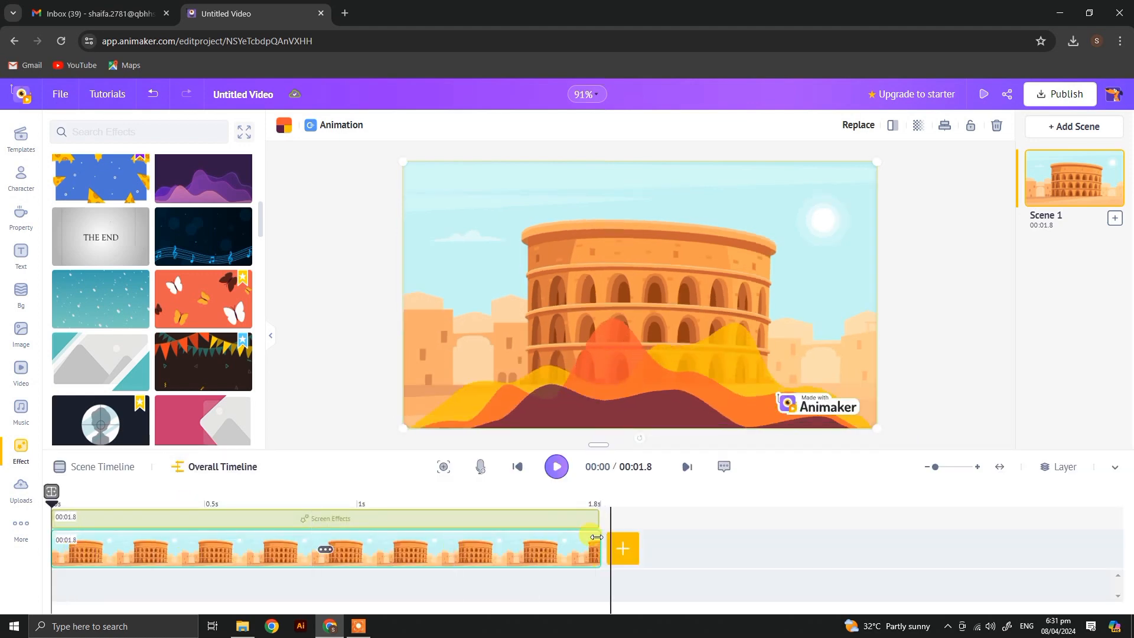
{"action": "left_click_drag", "start_coordinate": [598, 519], "coordinate": [173, 524]}
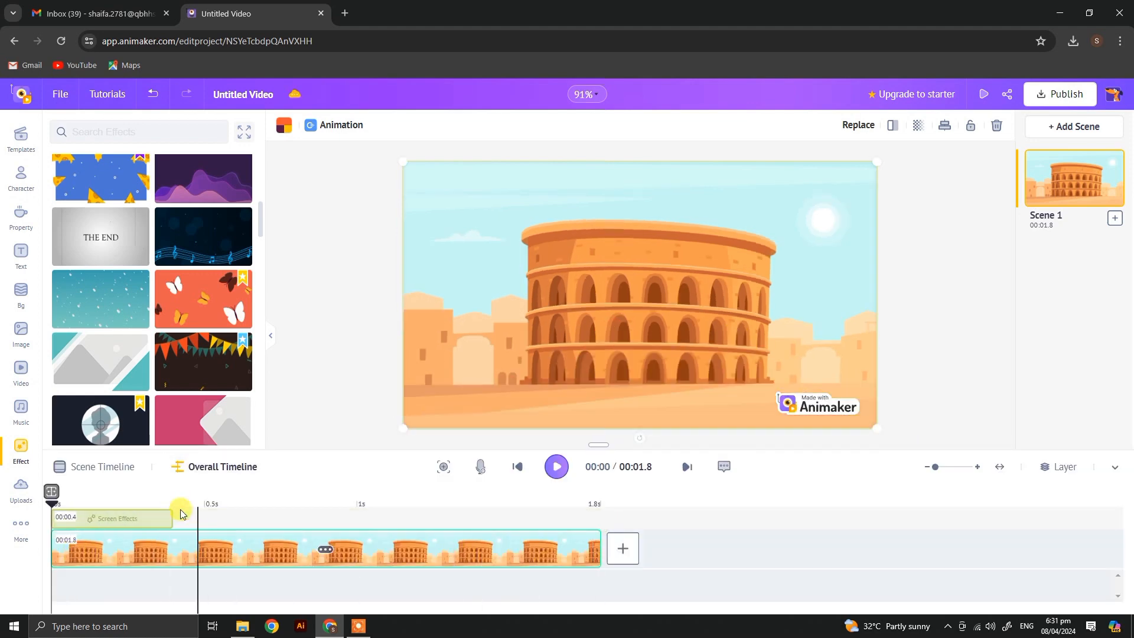
Step: Play back Scene 1 in the timeline and preview the whole video
{"action": "left_click", "coordinate": [555, 467]}
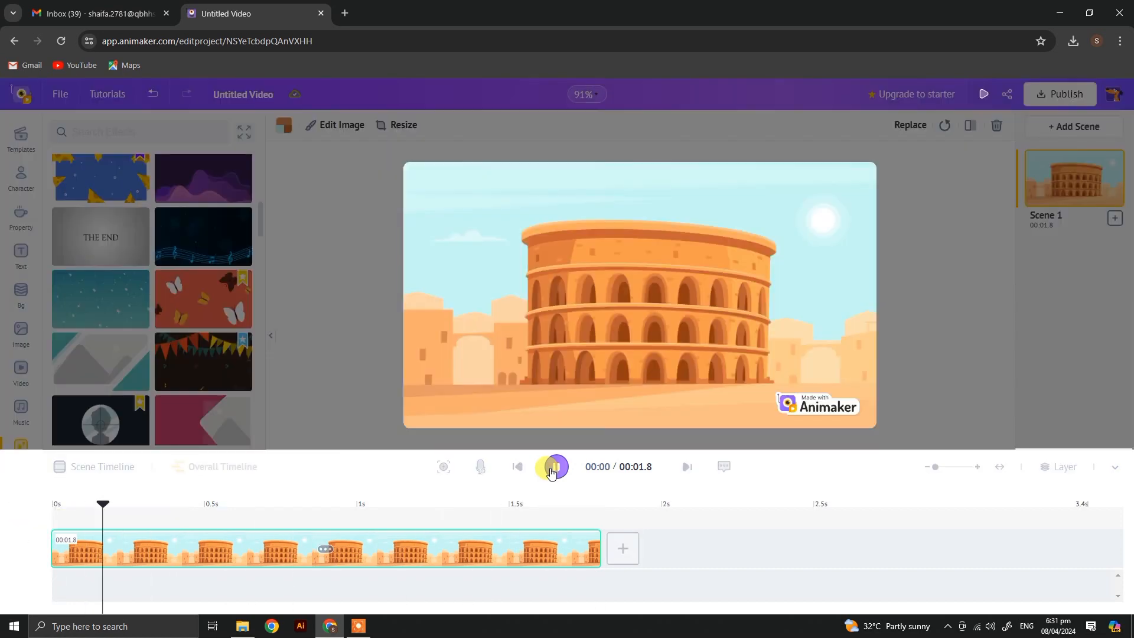
{"action": "left_click", "coordinate": [552, 470]}
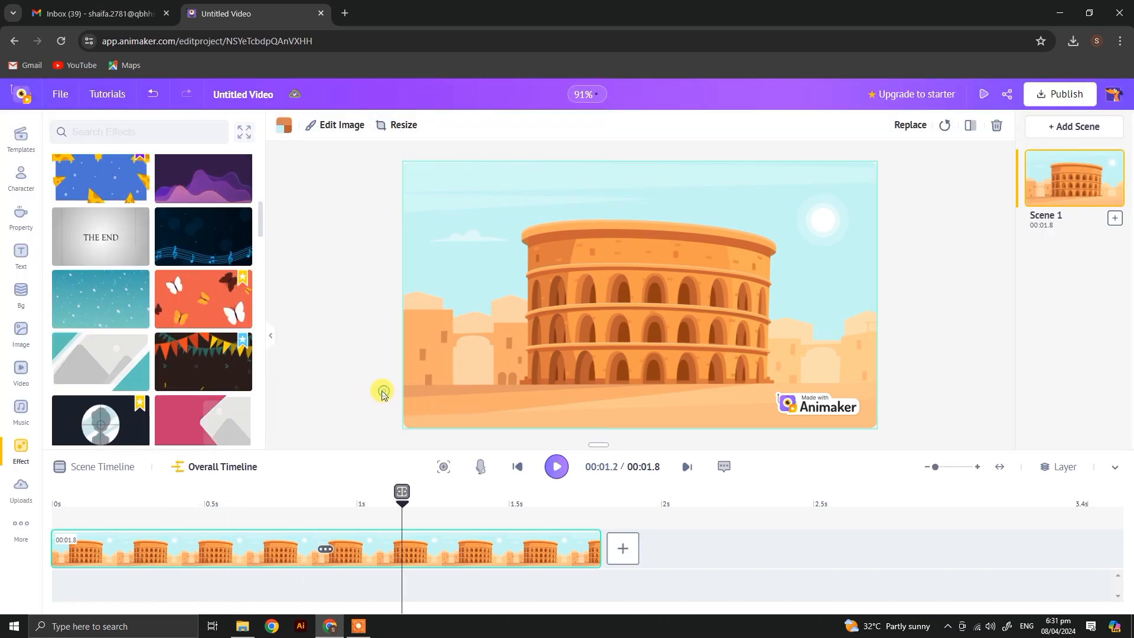
{"action": "left_click", "coordinate": [983, 95]}
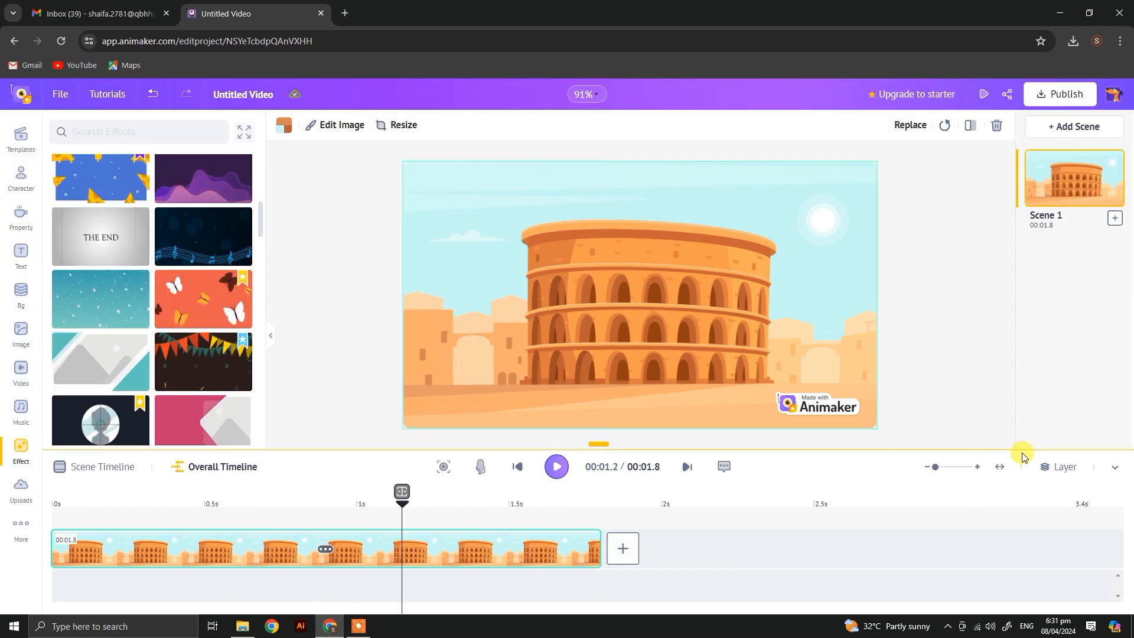
Step: Collapse the timeline and delete the Colosseum background from Scene 1
{"action": "left_click", "coordinate": [1114, 467]}
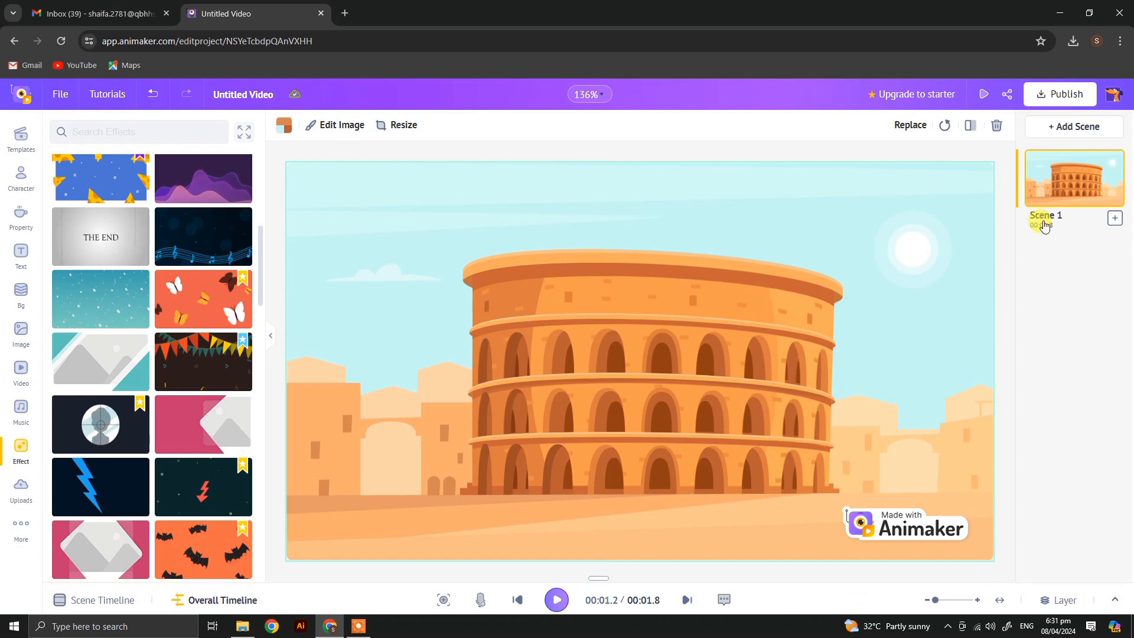
{"action": "left_click", "coordinate": [997, 126]}
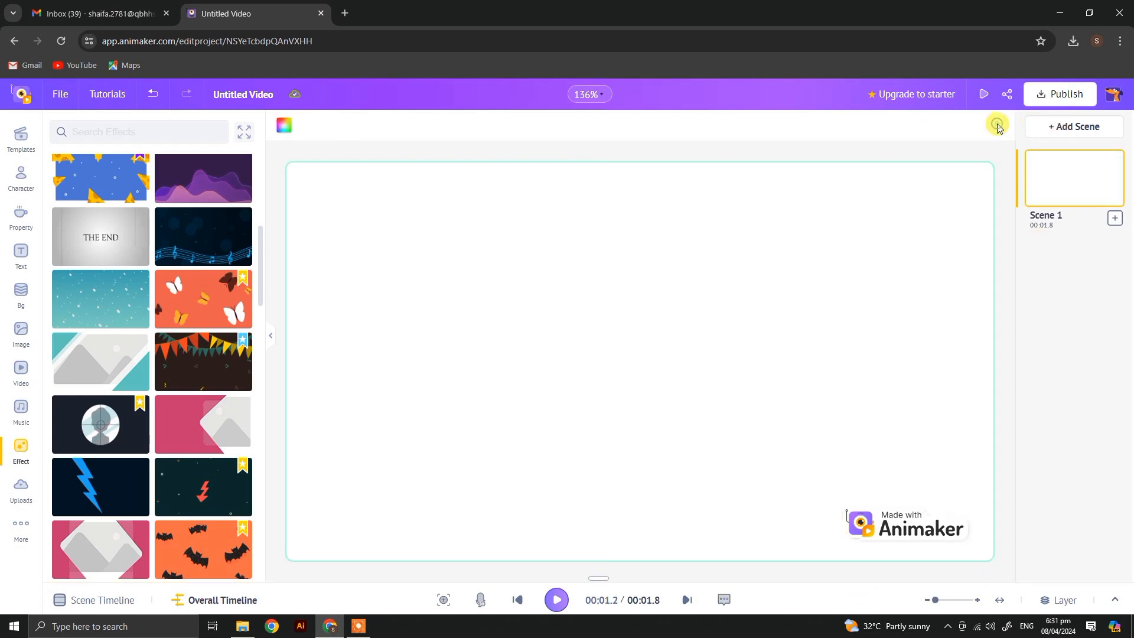